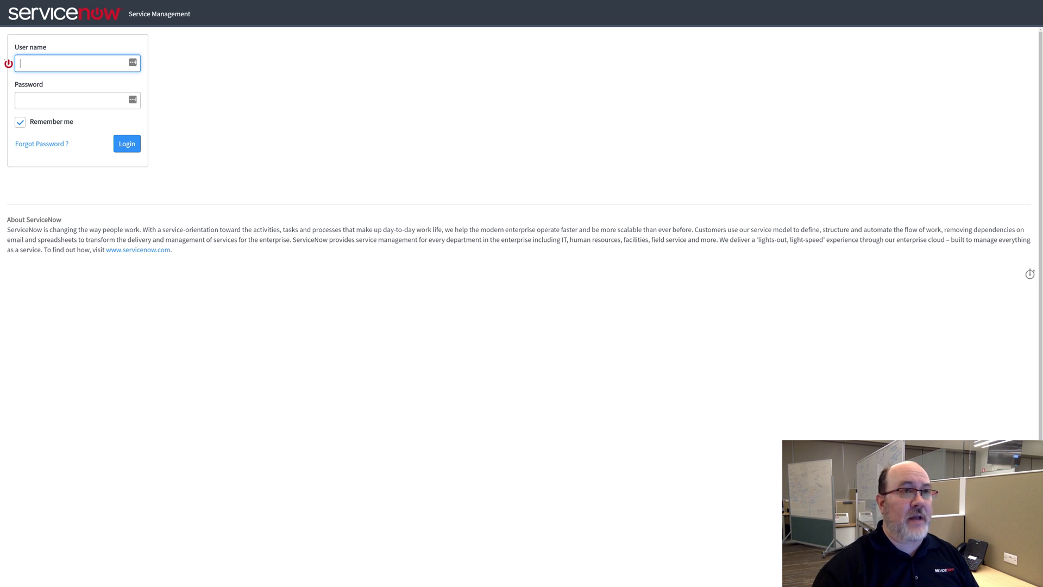
Enter the password, log in to ServiceNow, and focus the Filter navigator on the home page
key("Tab")
type("••")
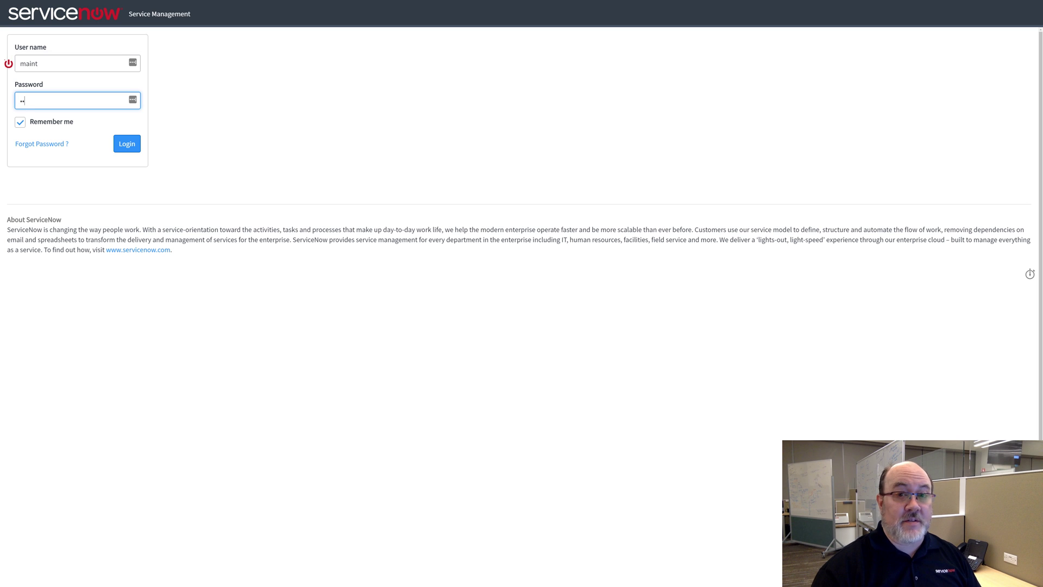
key("Return")
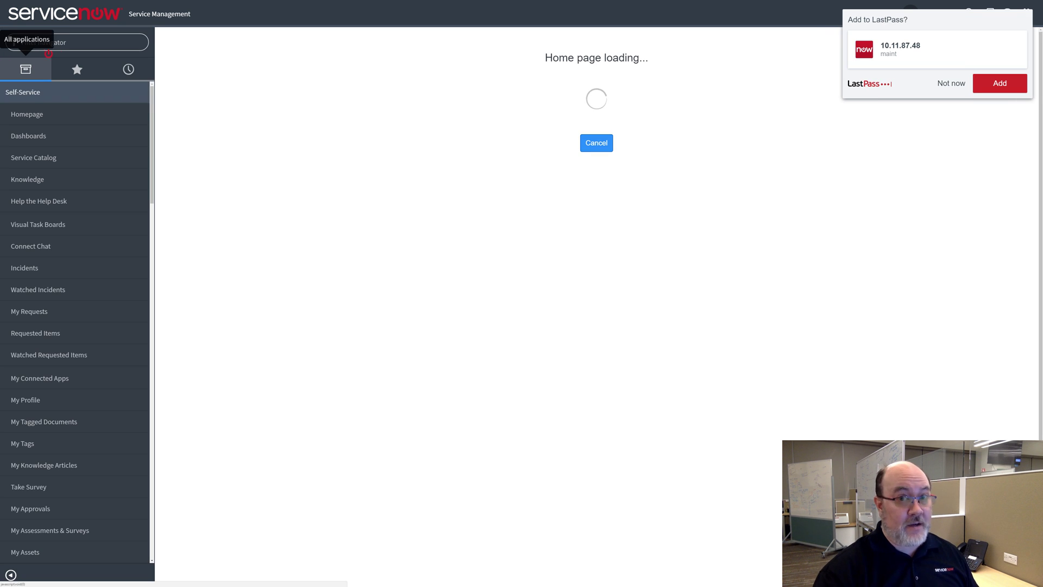
left_click(57, 42)
Open System Plugins, filter names by *cloud, and activate the Cloud Management plugin
type("p")
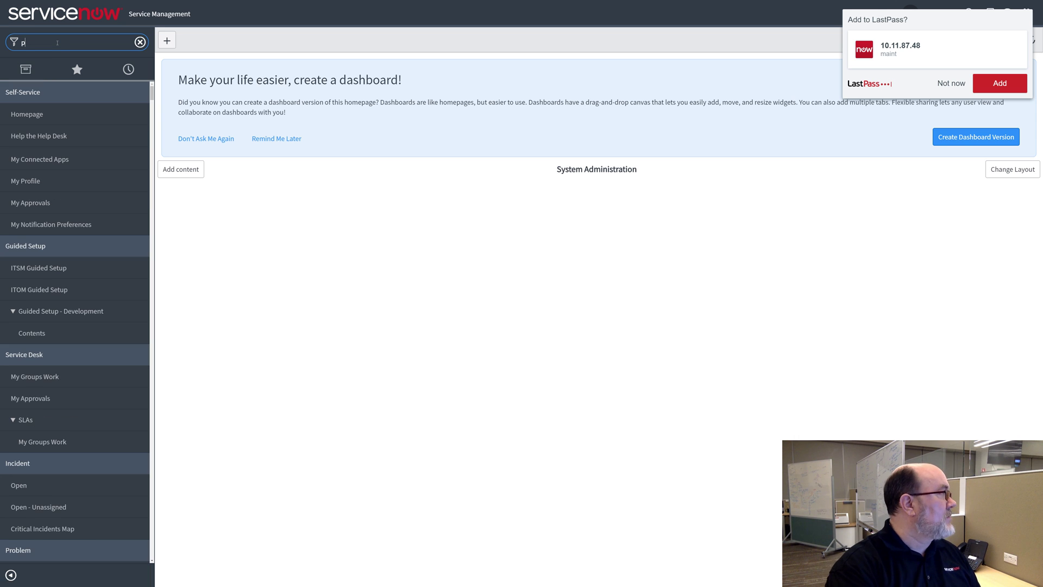
type("lugins")
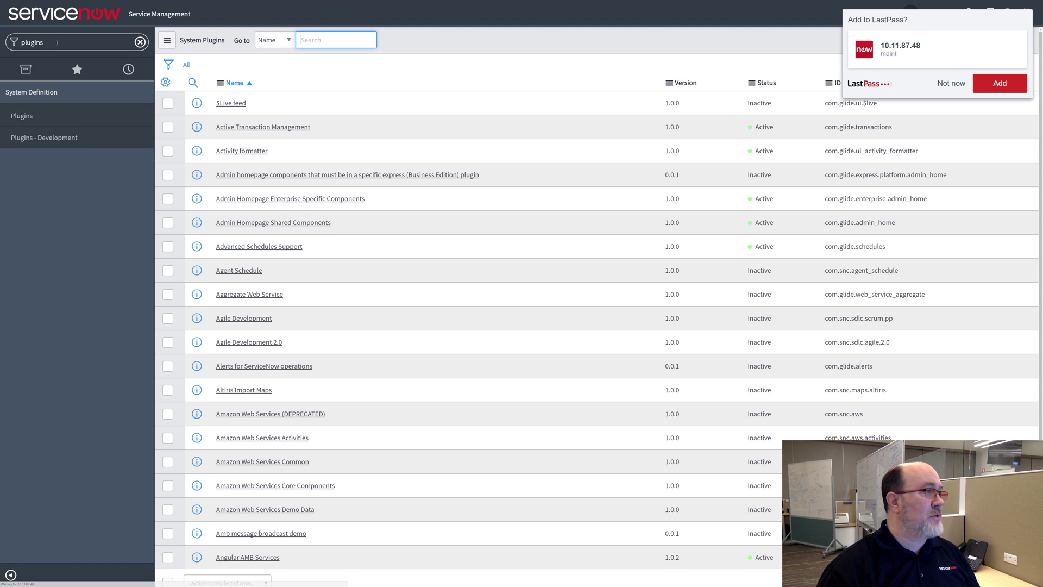
left_click(948, 84)
left_click(358, 39)
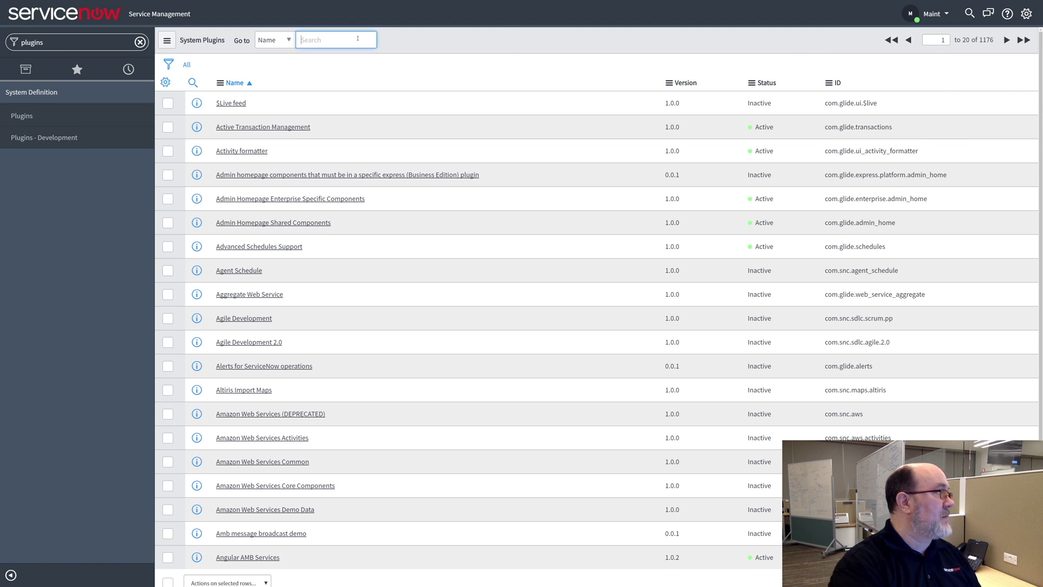
key("Return")
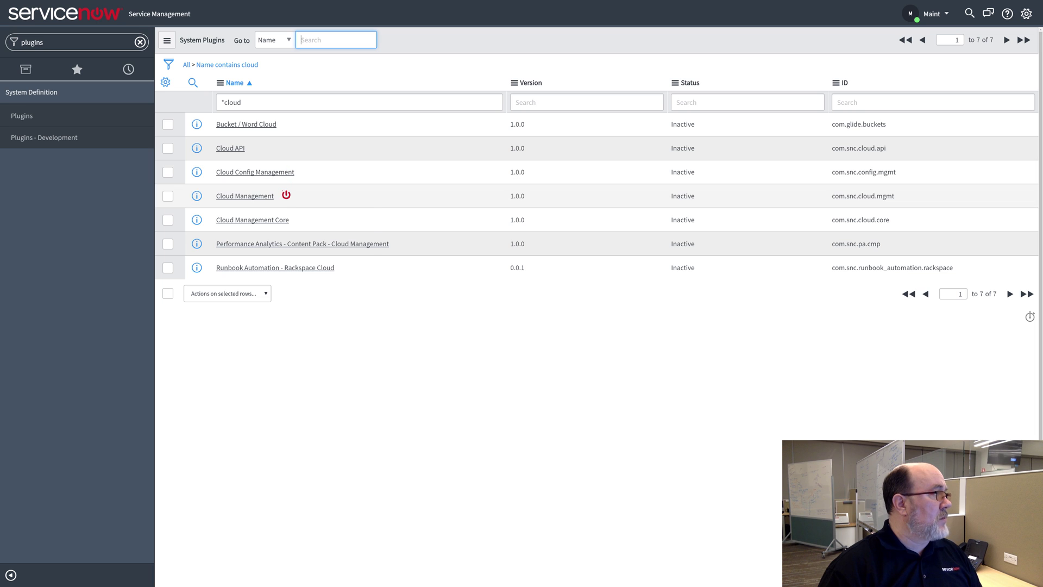
right_click(286, 196)
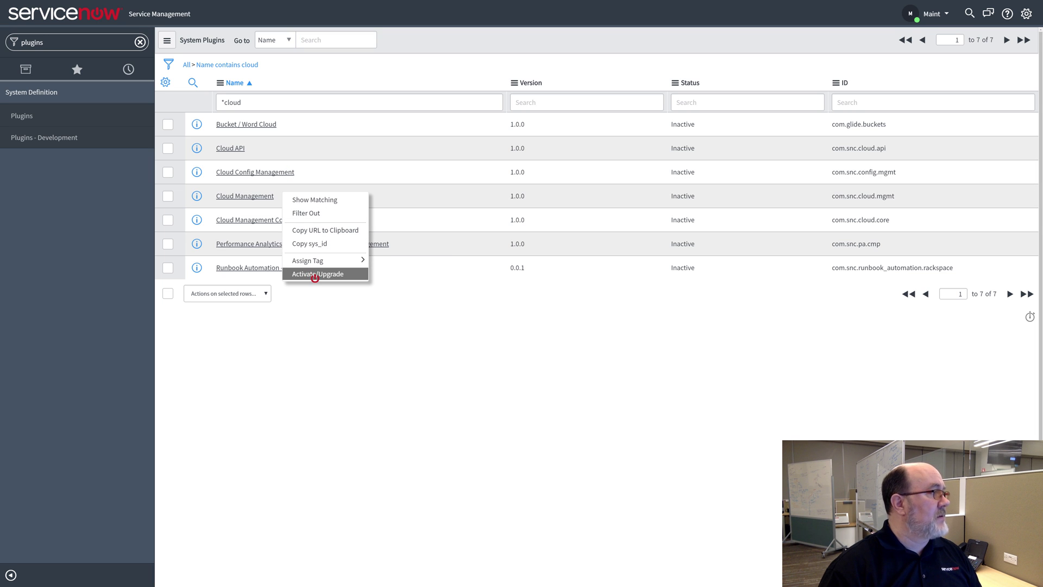
left_click(315, 274)
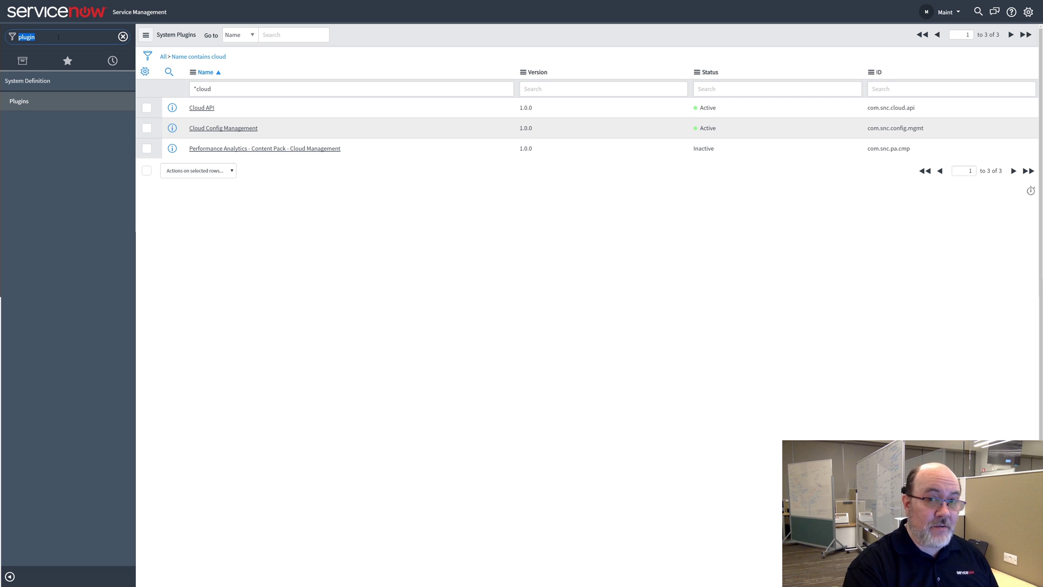
From sys_user.list, add a new user with user ID, first name, last name and password, and submit it
type("s")
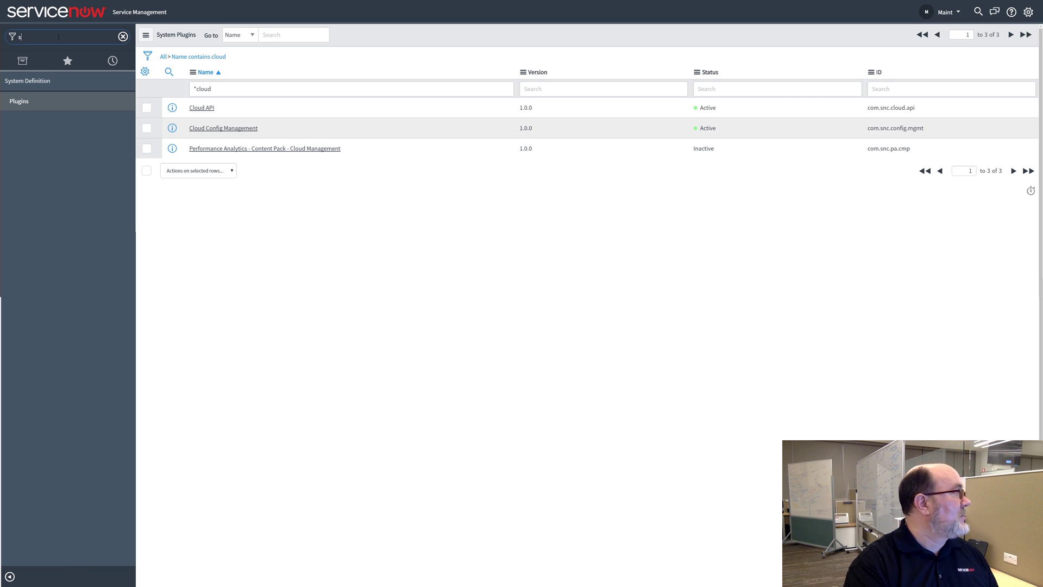
type("ys_user.l")
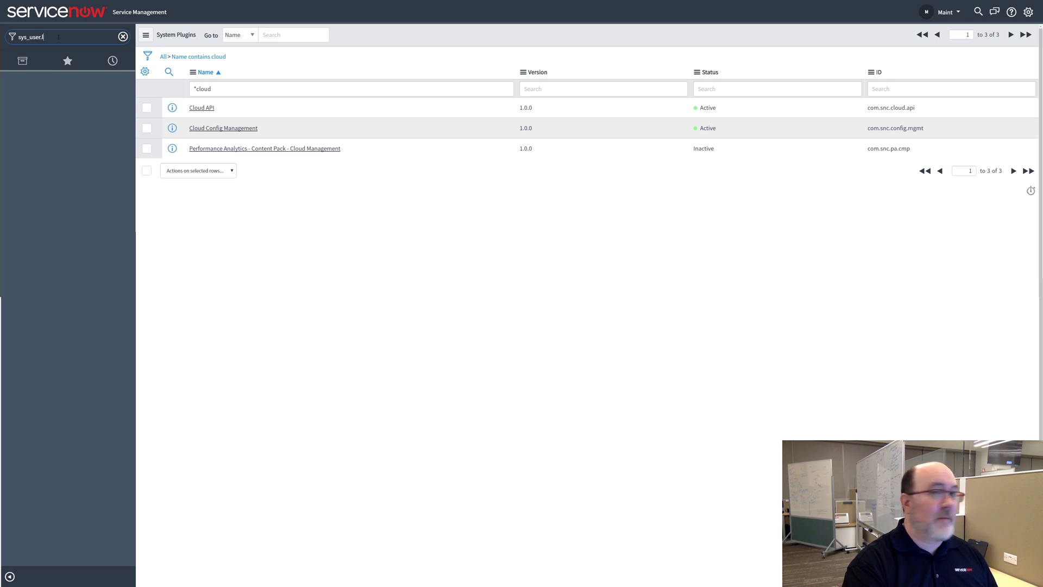
type("ist")
key("Return")
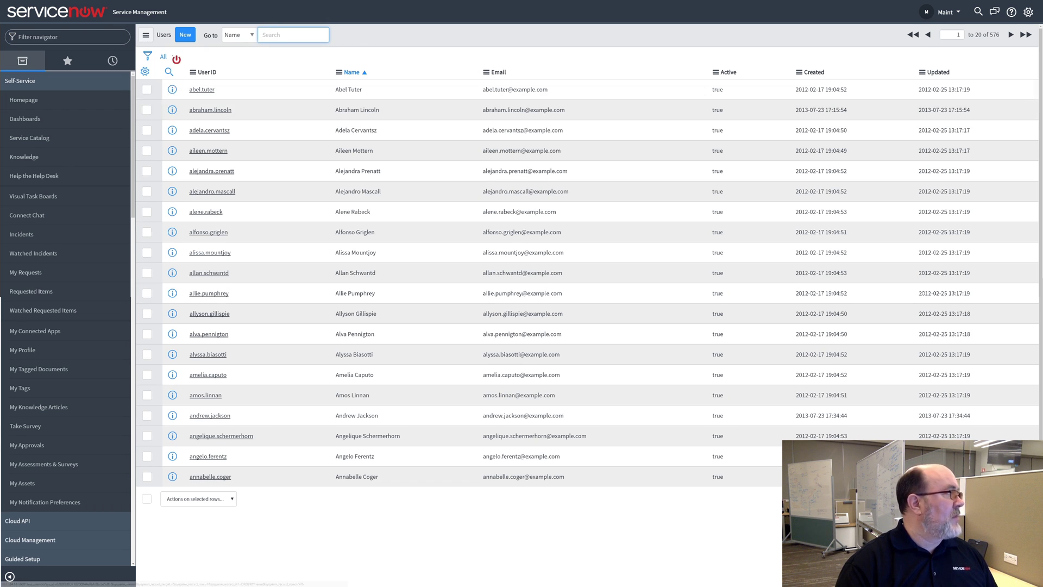
left_click(181, 40)
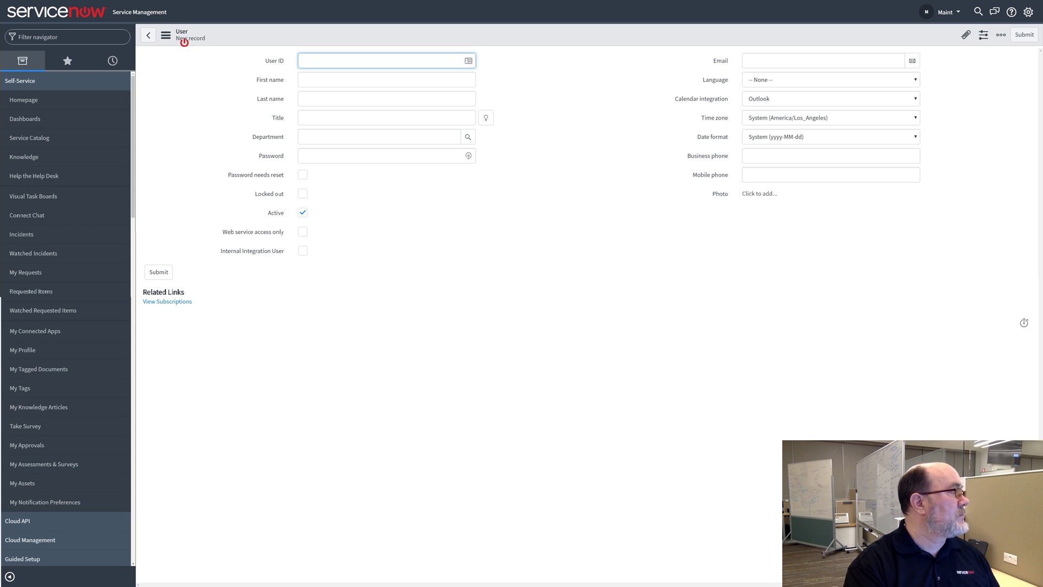
type("t")
key("Tab")
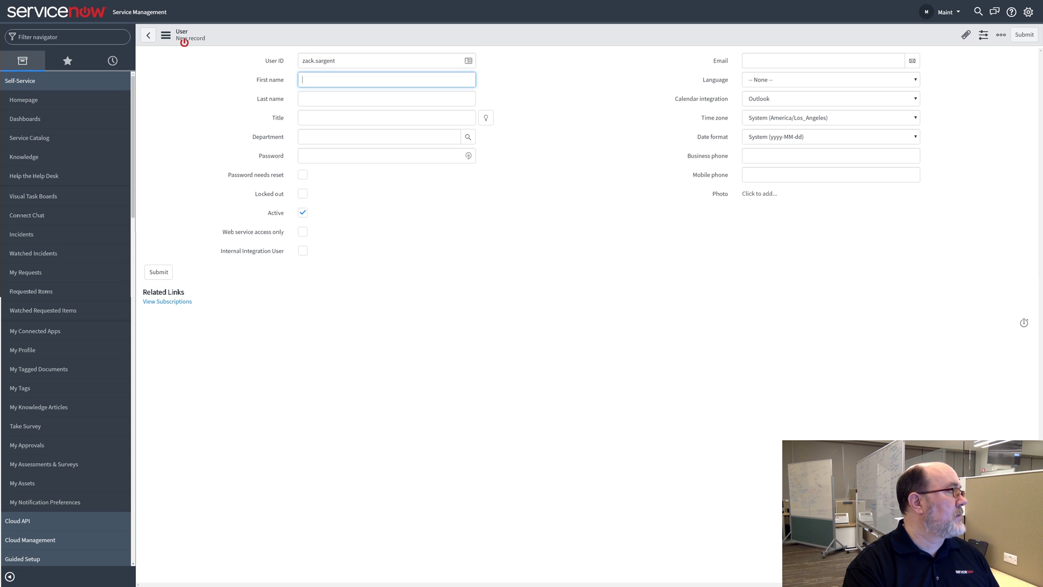
key("Tab")
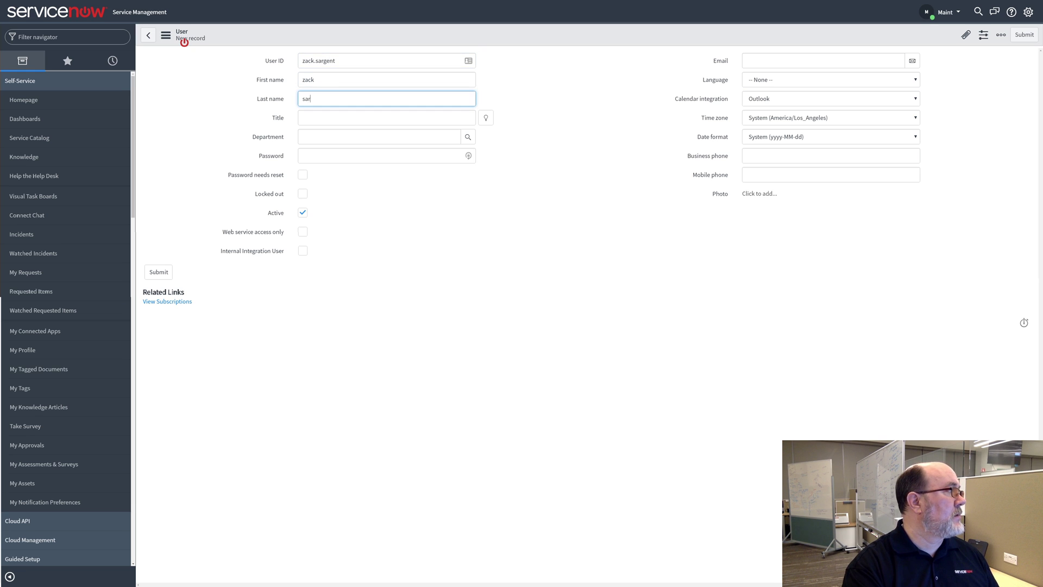
key("Tab")
key("Tab")
key("Tab")
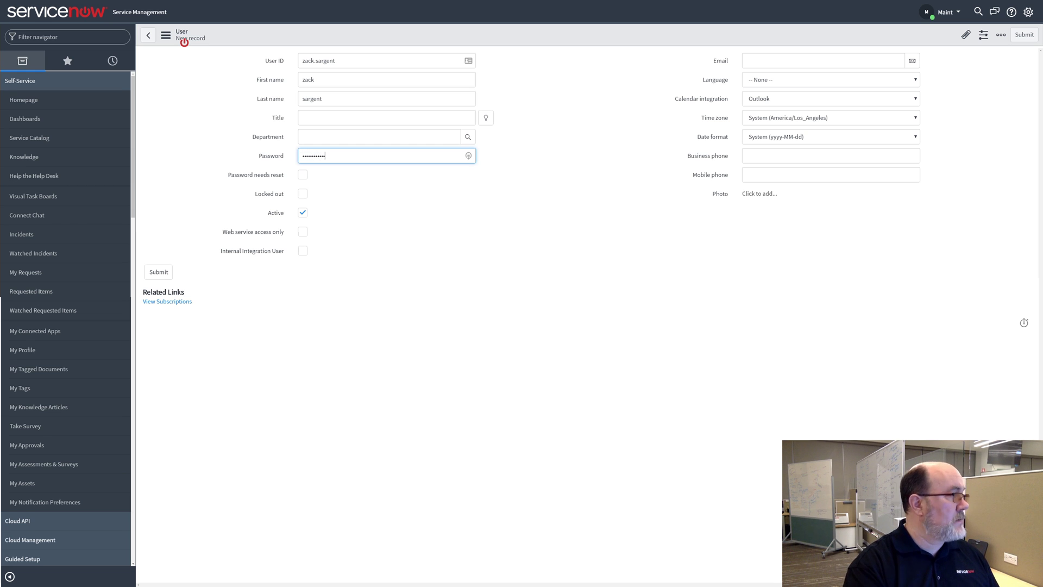
key("Tab")
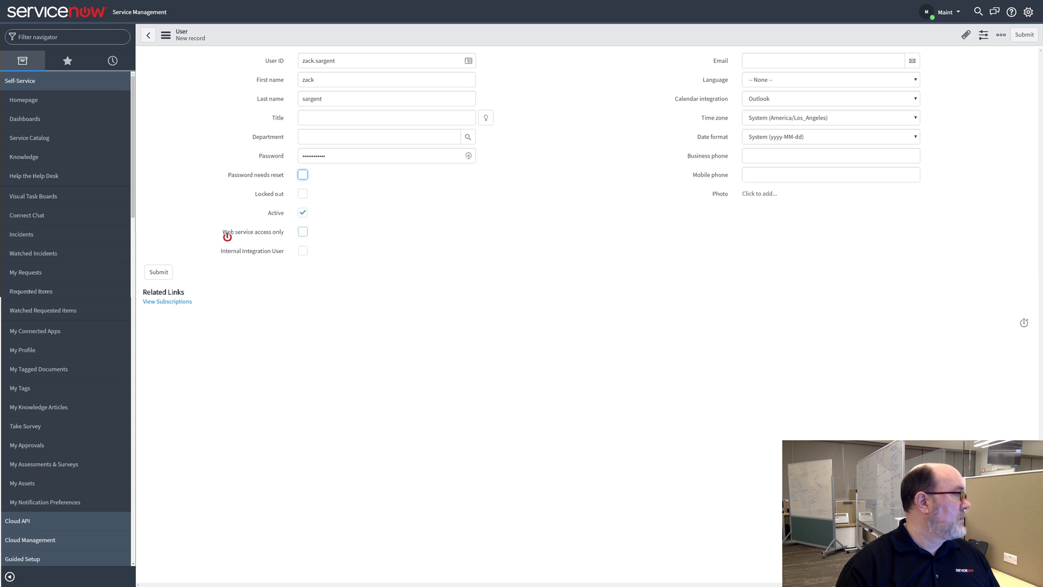
left_click(159, 273)
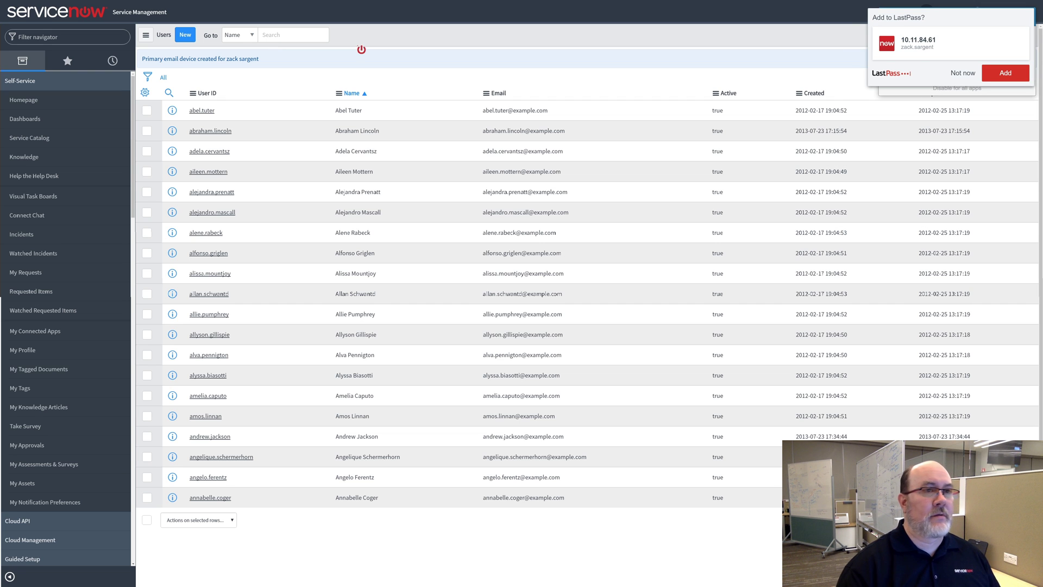
Dismiss the password-manager prompts and open the new user's record via a name search
left_click(961, 72)
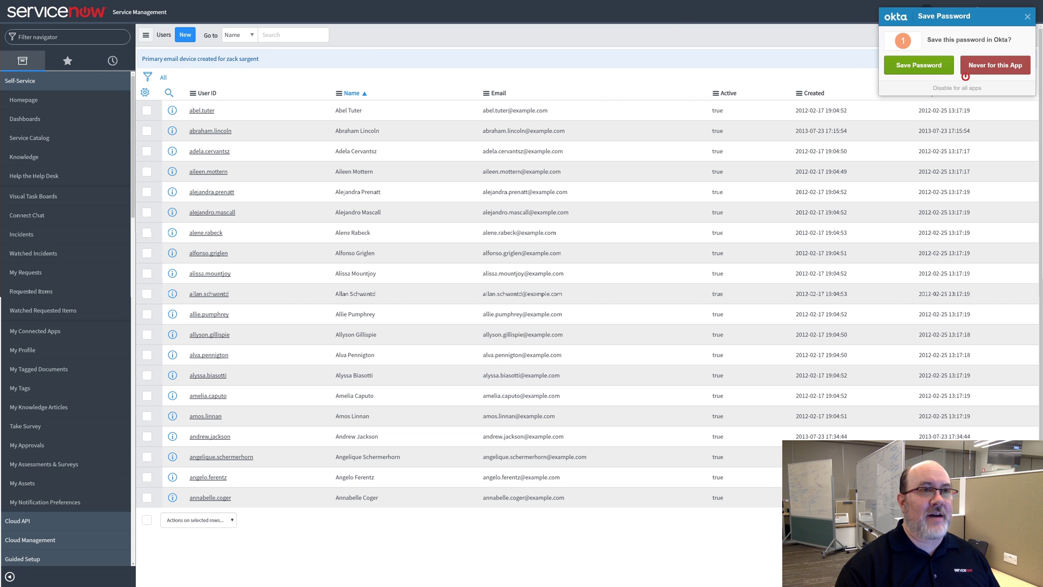
left_click(985, 72)
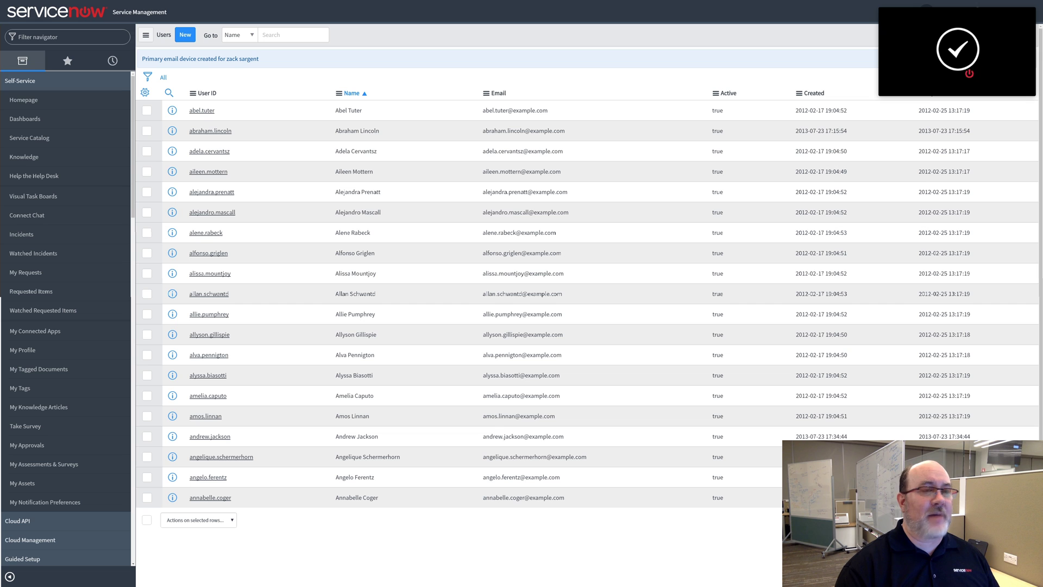
left_click(275, 36)
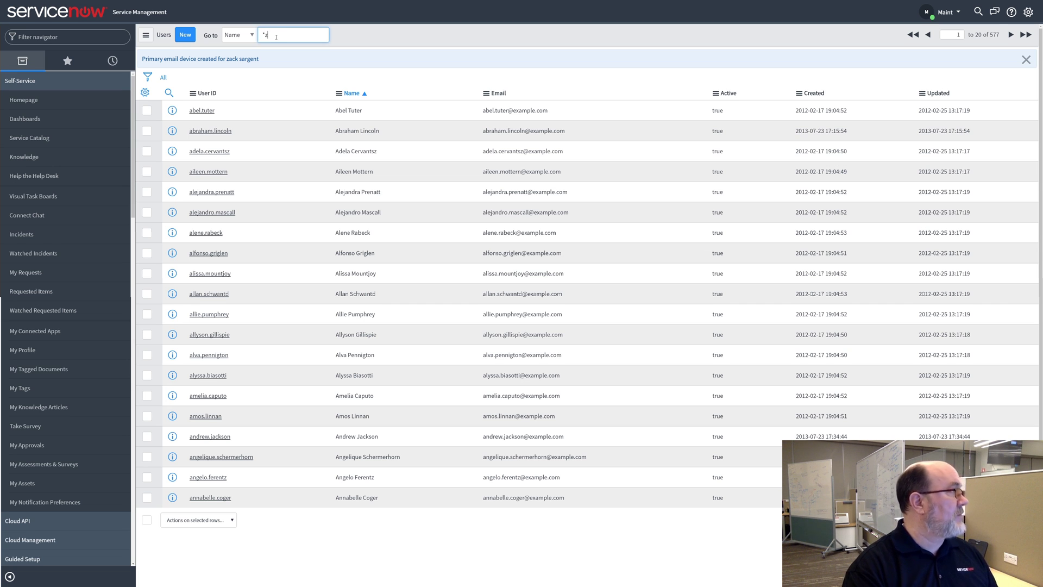
type("ack")
key("Return")
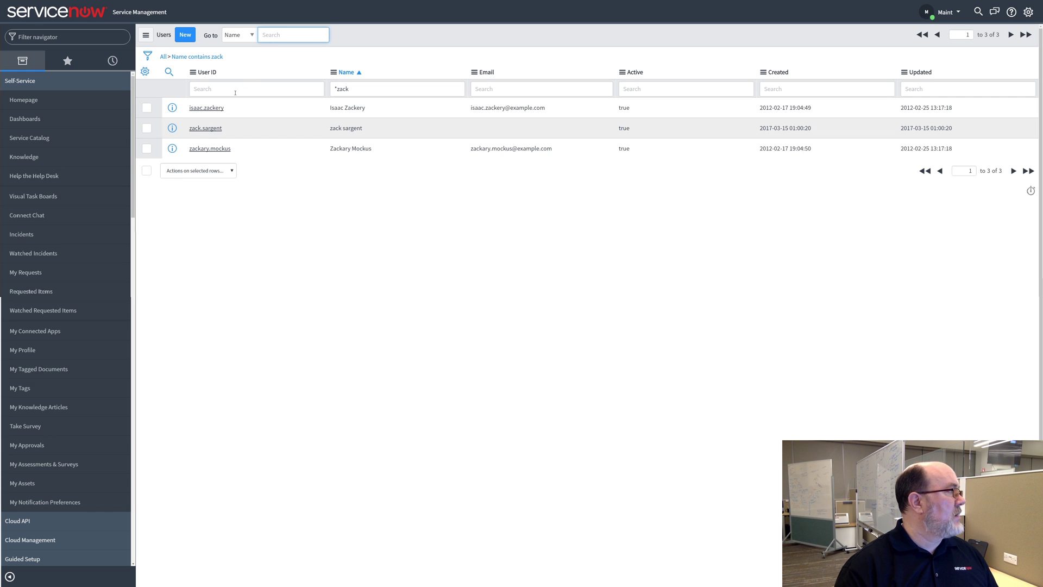
left_click(207, 128)
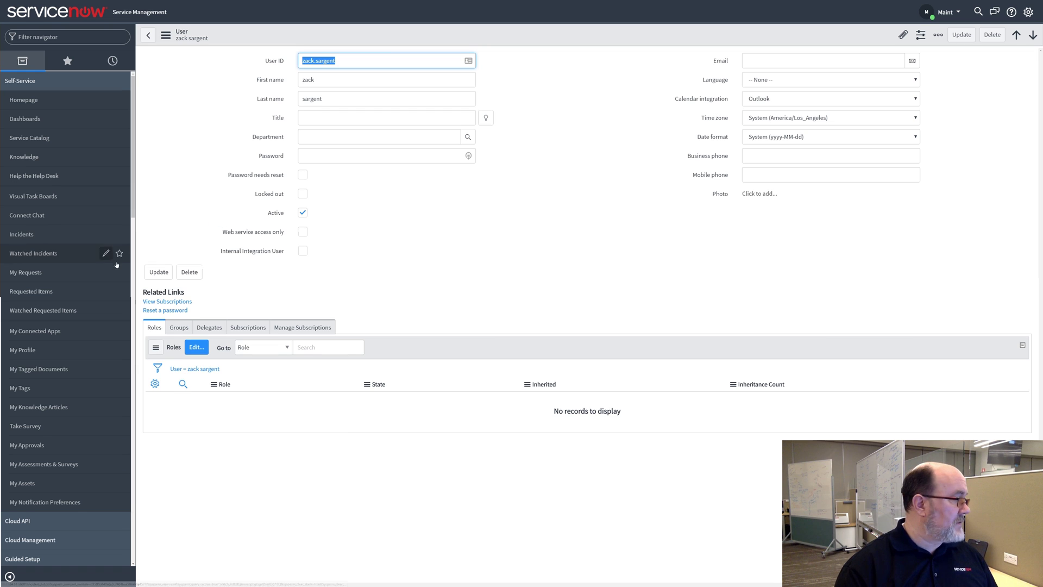
Add the admin role to the user in the role editor and save
left_click(195, 349)
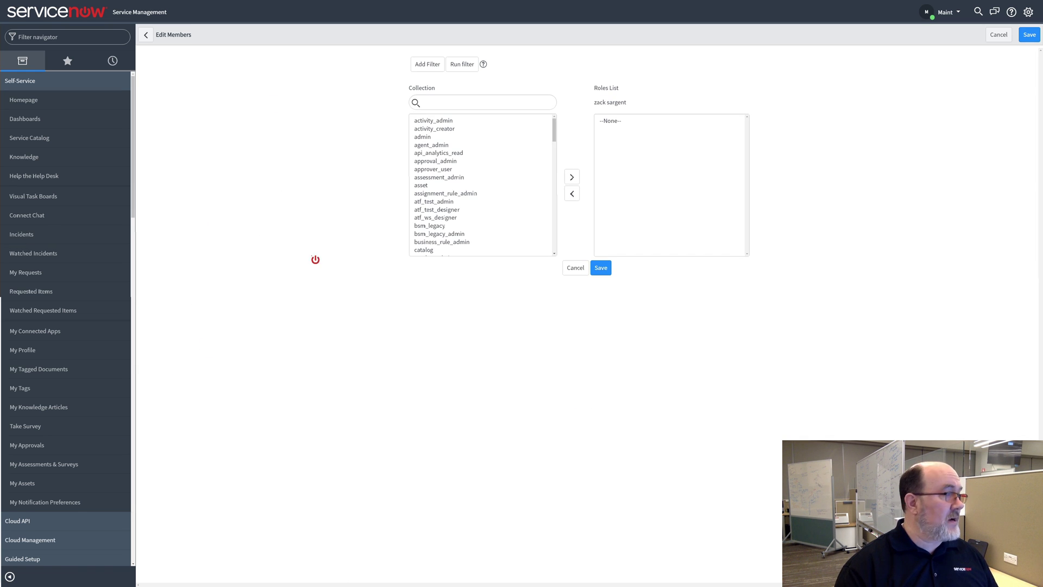
type("admin")
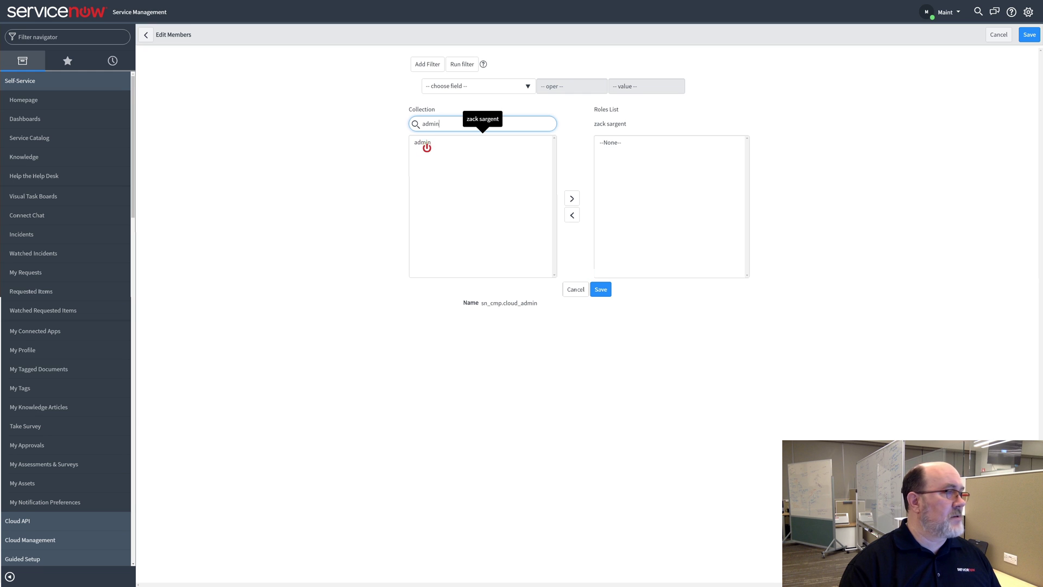
left_click(427, 144)
left_click(572, 199)
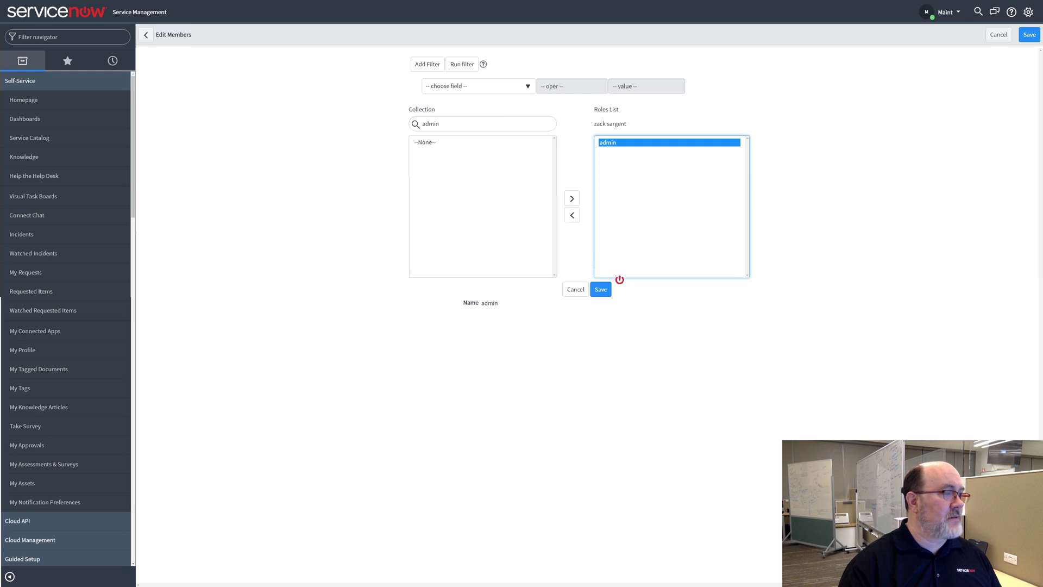
left_click(605, 291)
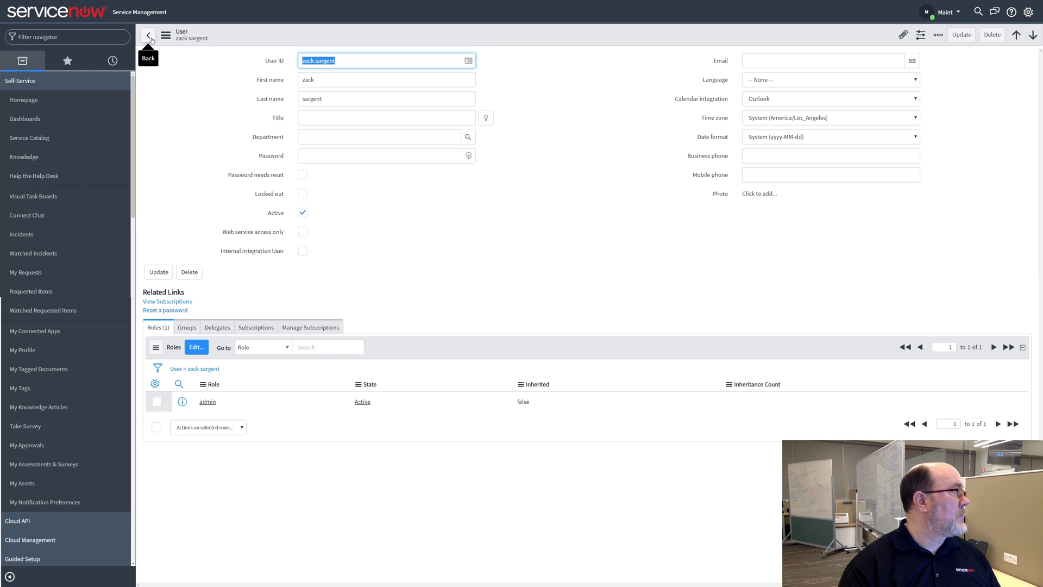
Go back to the Users list and start another new user record
left_click(150, 37)
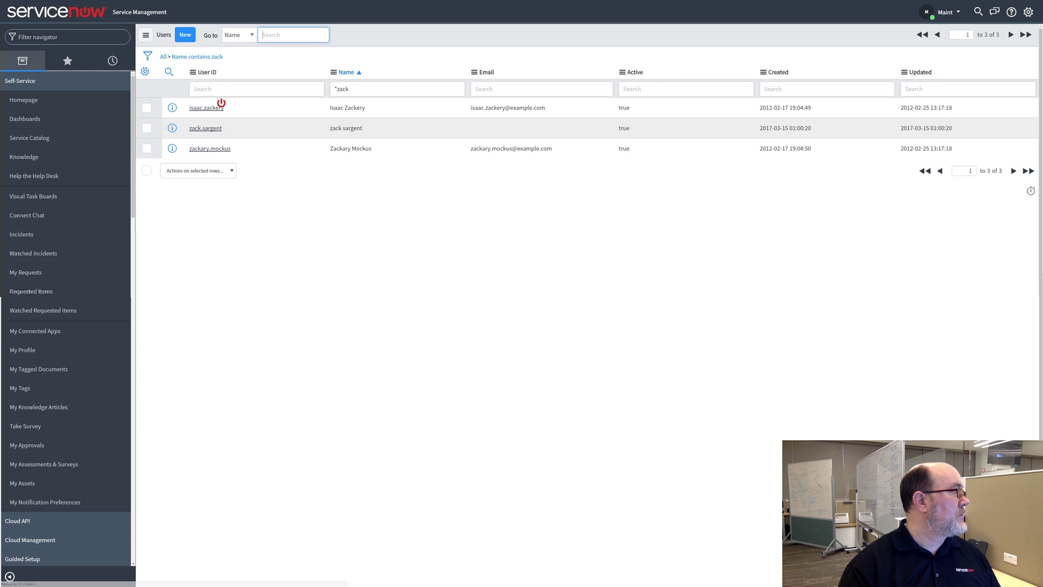
left_click(183, 38)
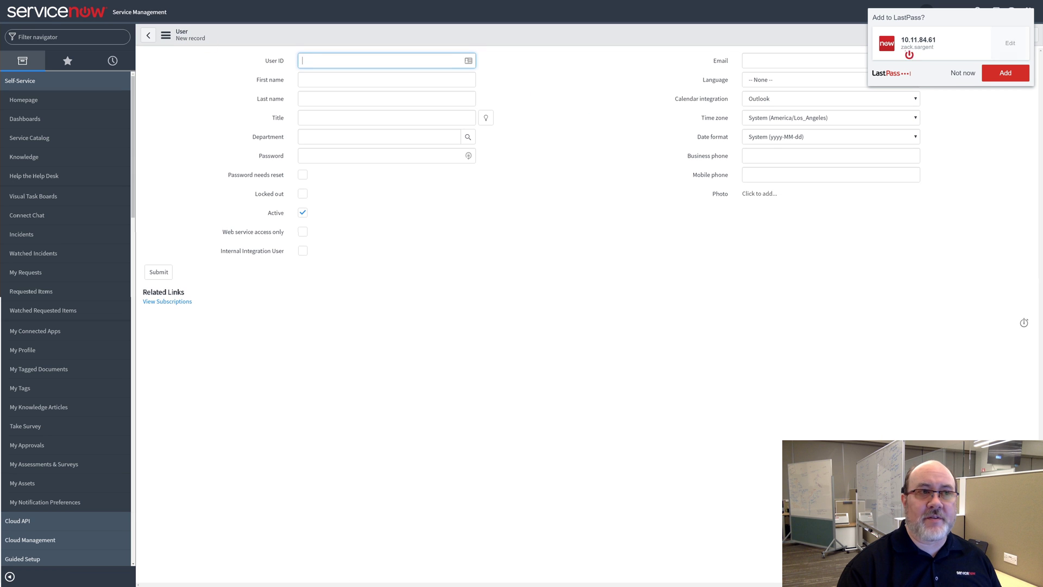
left_click(963, 73)
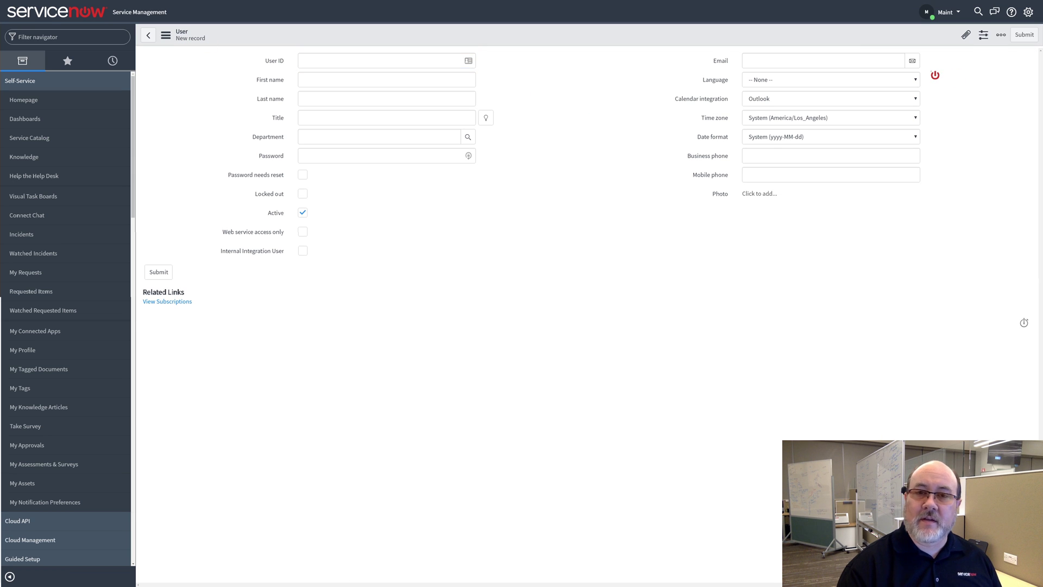
Fill in user ID mid.01, first name mid, last name 01, and save the record
left_click(388, 60)
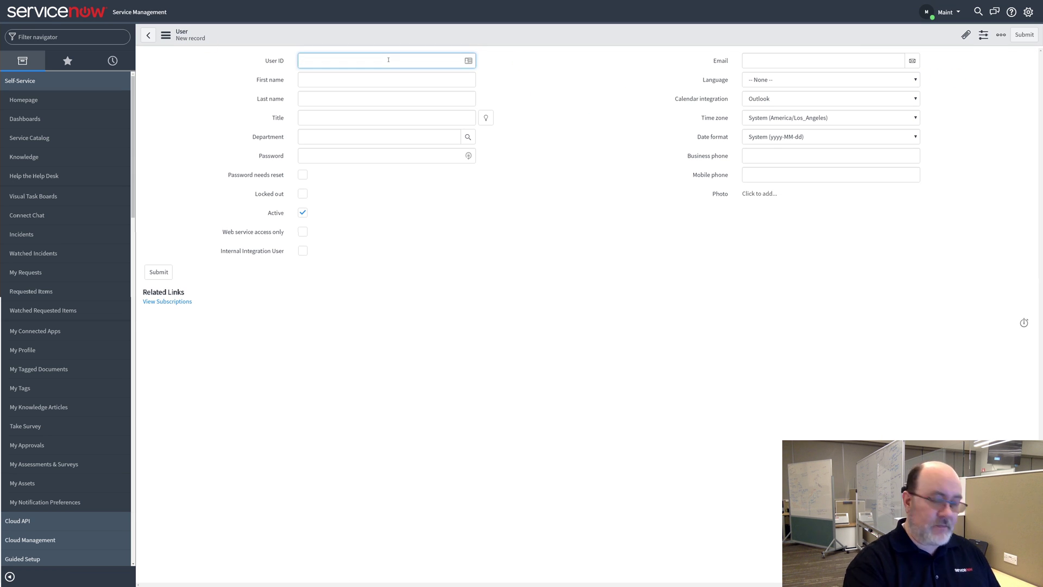
type("mid.01")
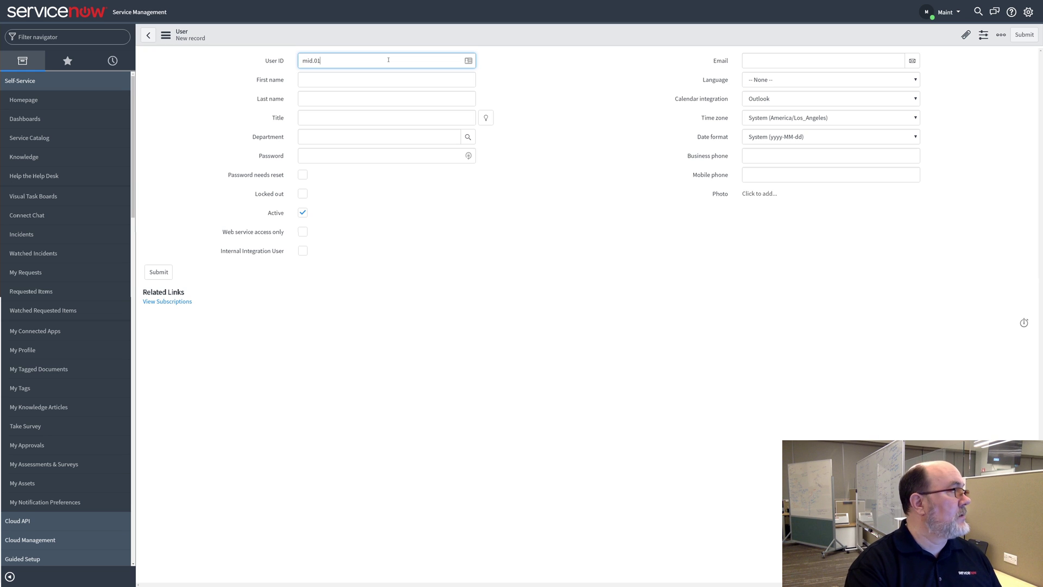
key("Tab")
type("mid")
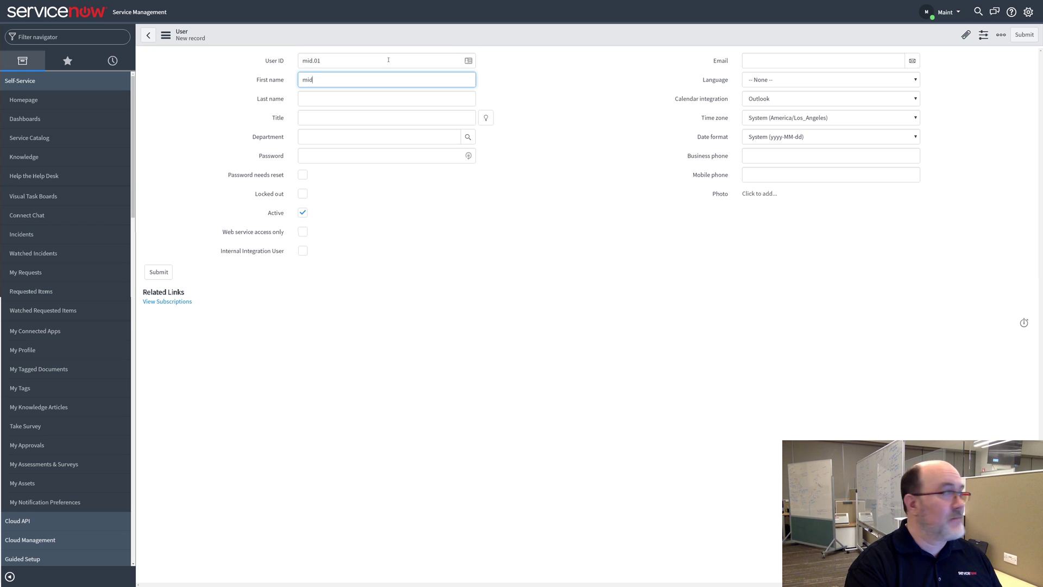
key("Tab")
type("01")
key("Tab")
key("Tab")
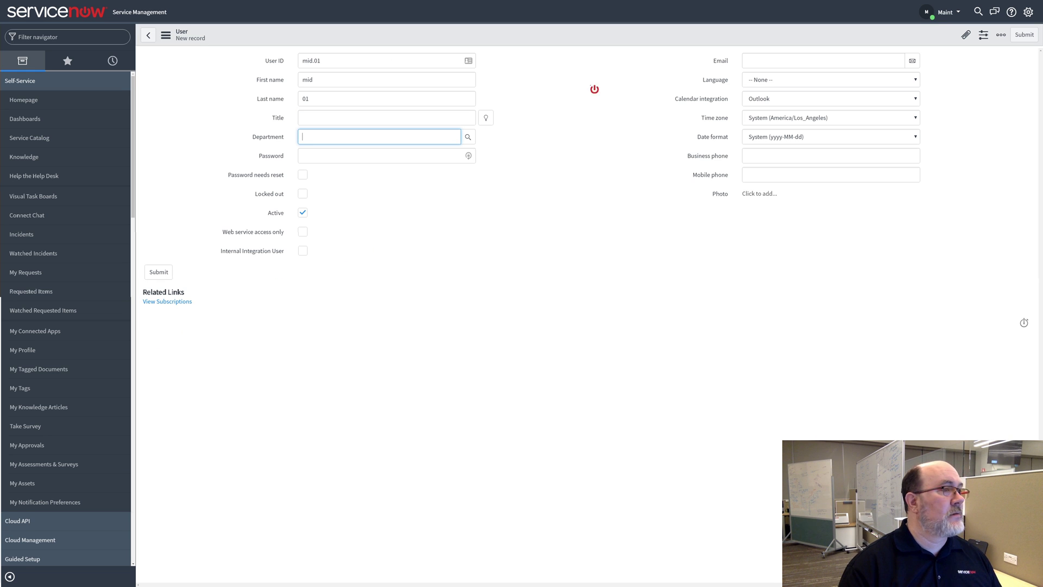
right_click(610, 32)
left_click(626, 41)
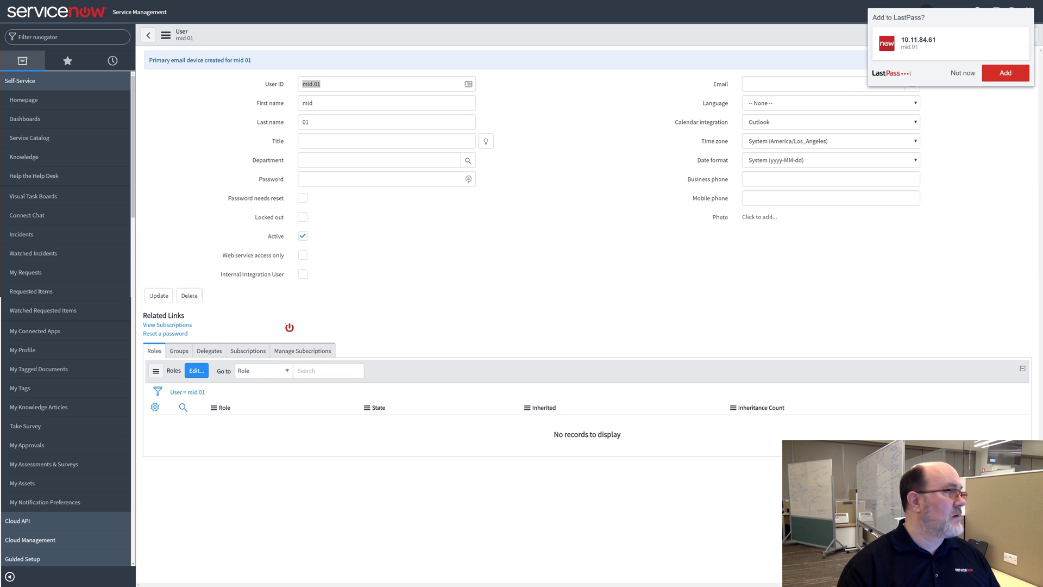
left_click(961, 73)
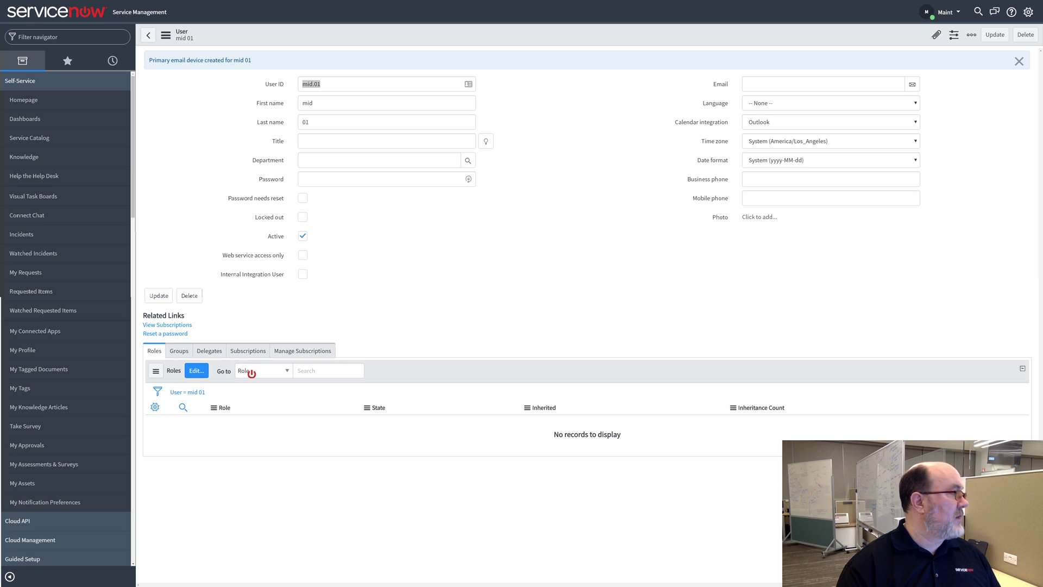
Search the role collection for mid, add mid_server to the user's roles, and save
left_click(197, 372)
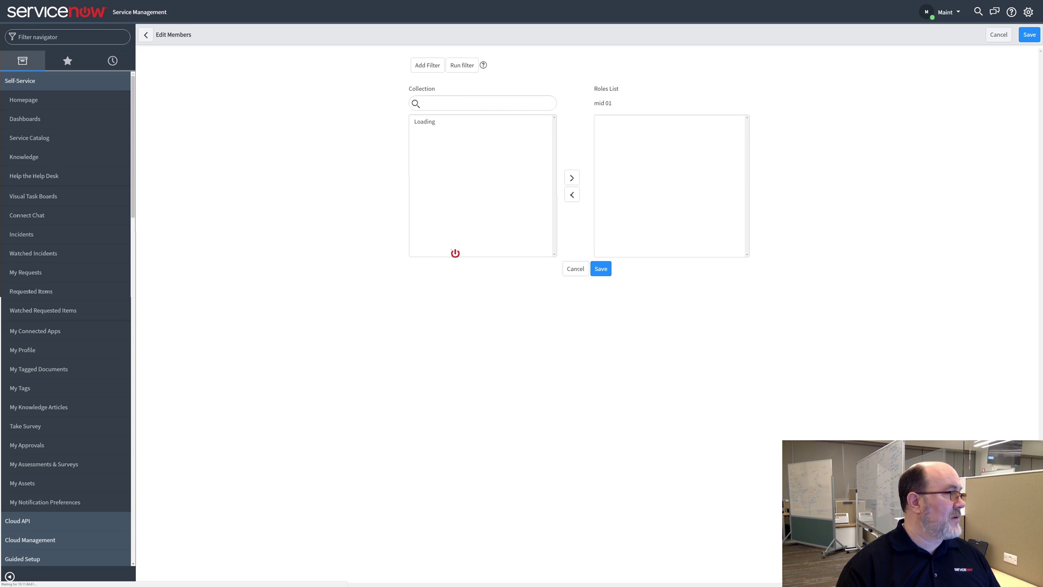
left_click(494, 124)
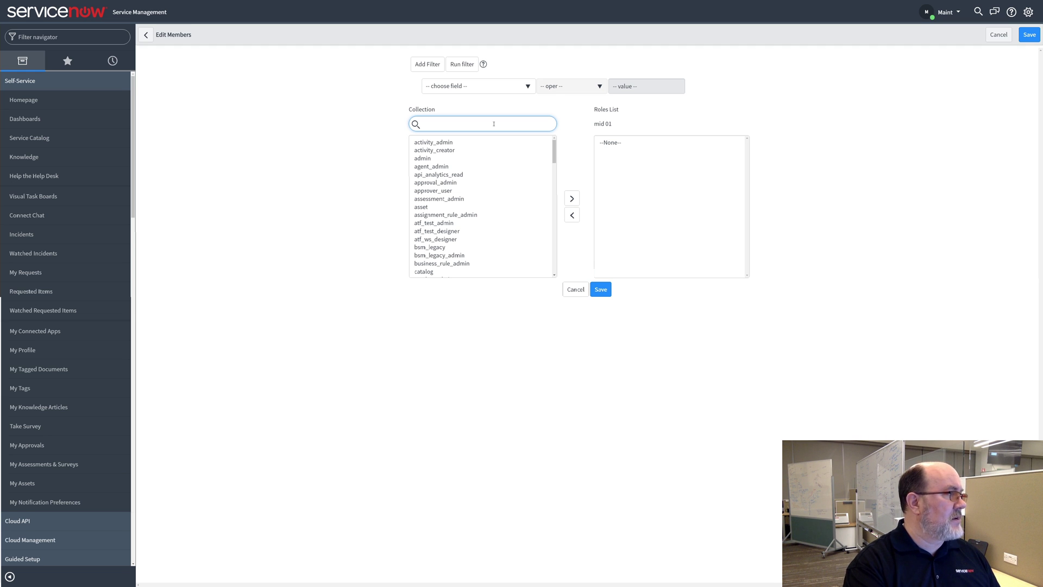
type("mid")
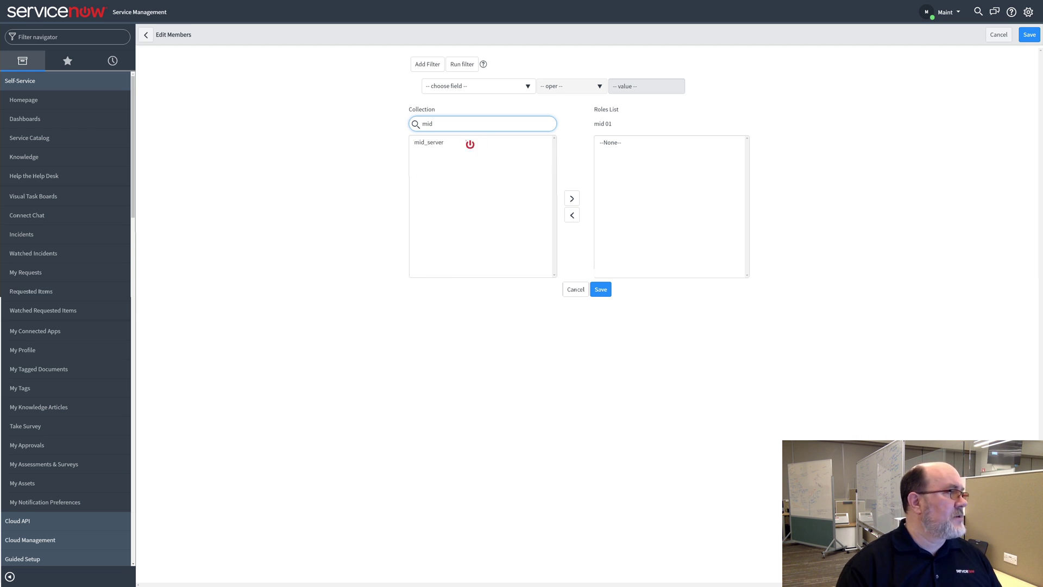
left_click(435, 143)
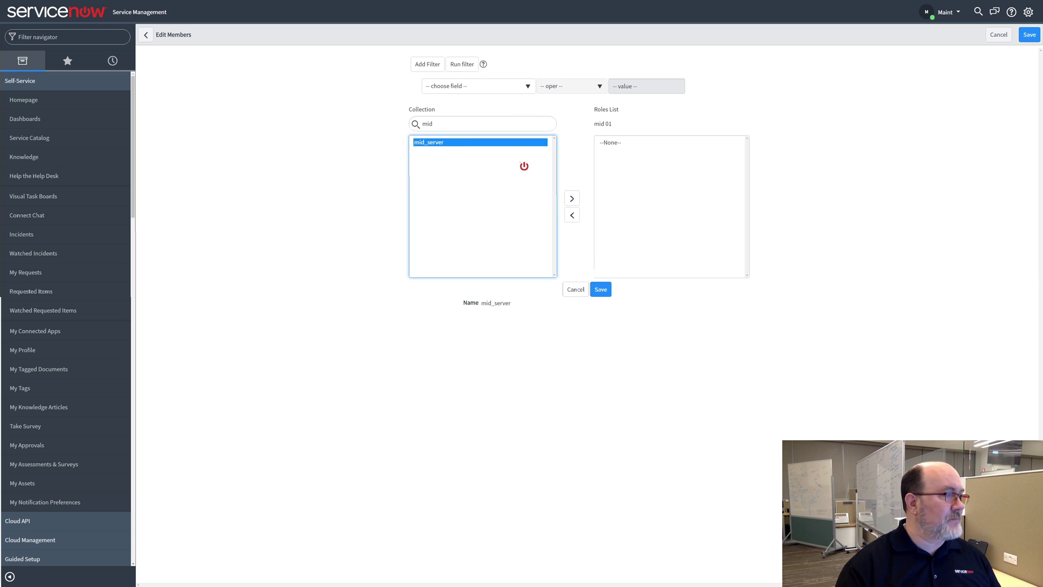
left_click(572, 199)
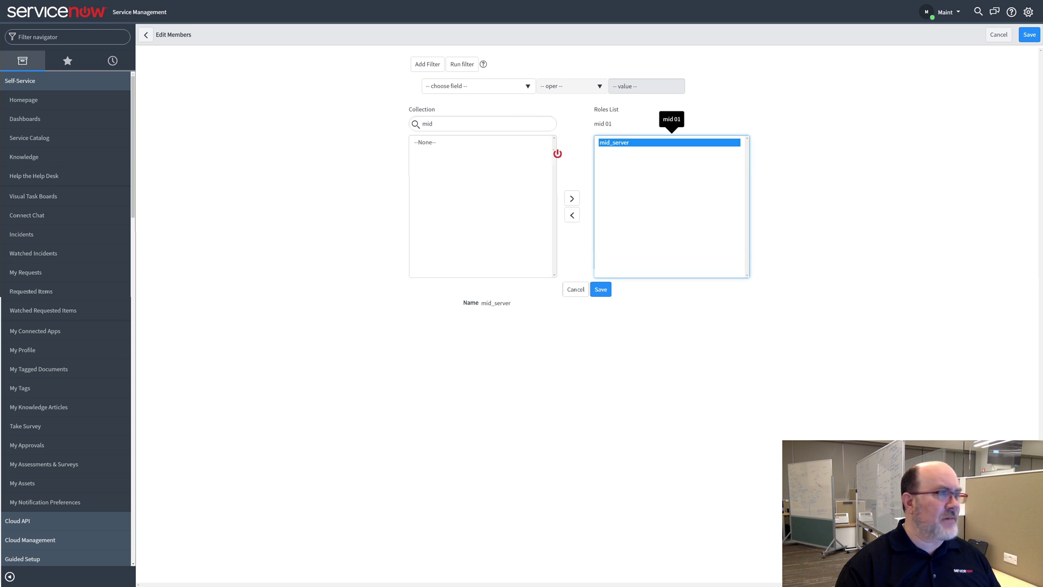
left_click(602, 291)
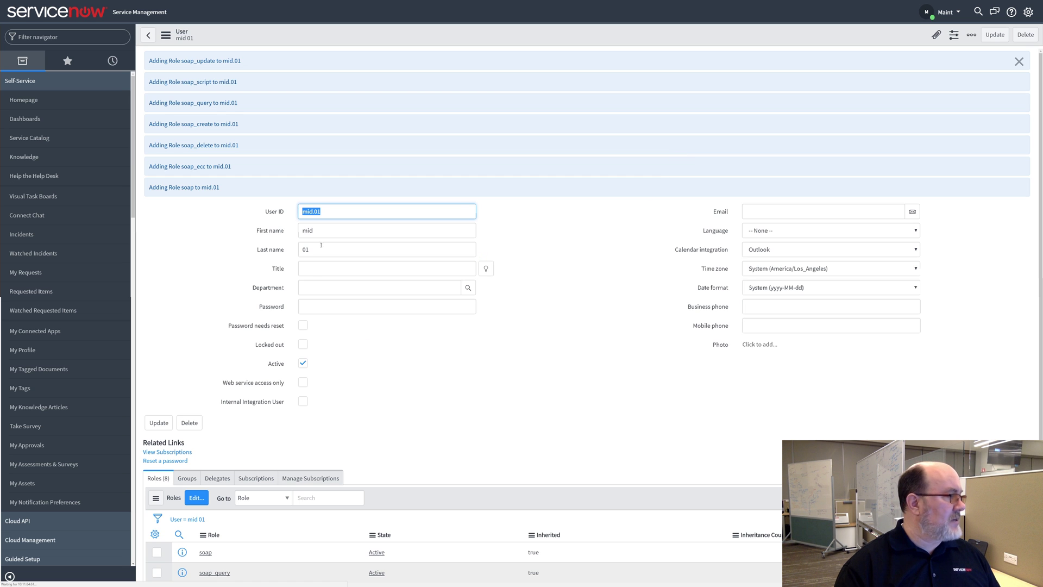
Enter a new password in the mid 01 user's Password field and update the record
scroll(415, 419, "down", 3)
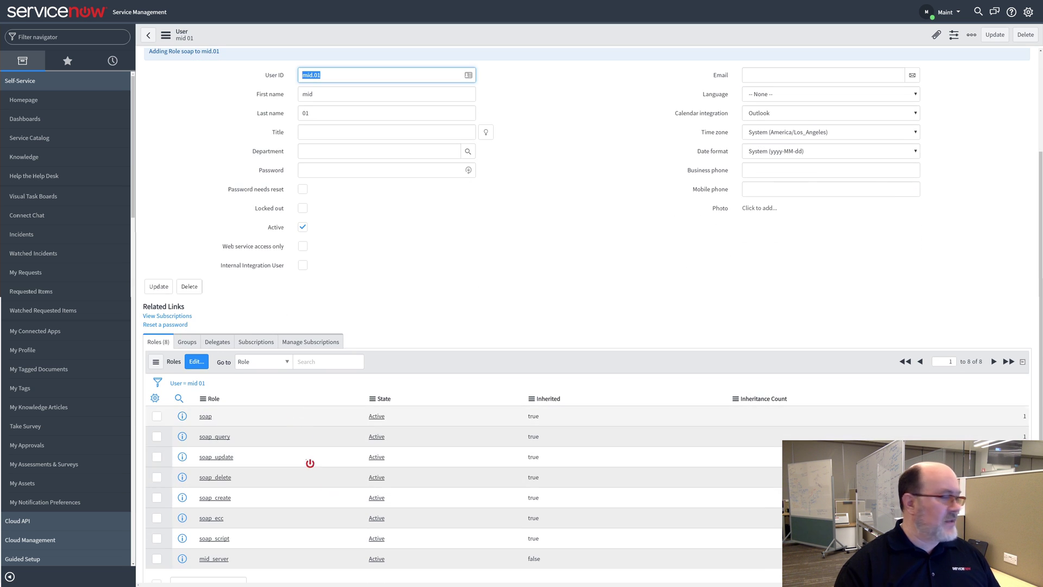
scroll(388, 328, "up", 1)
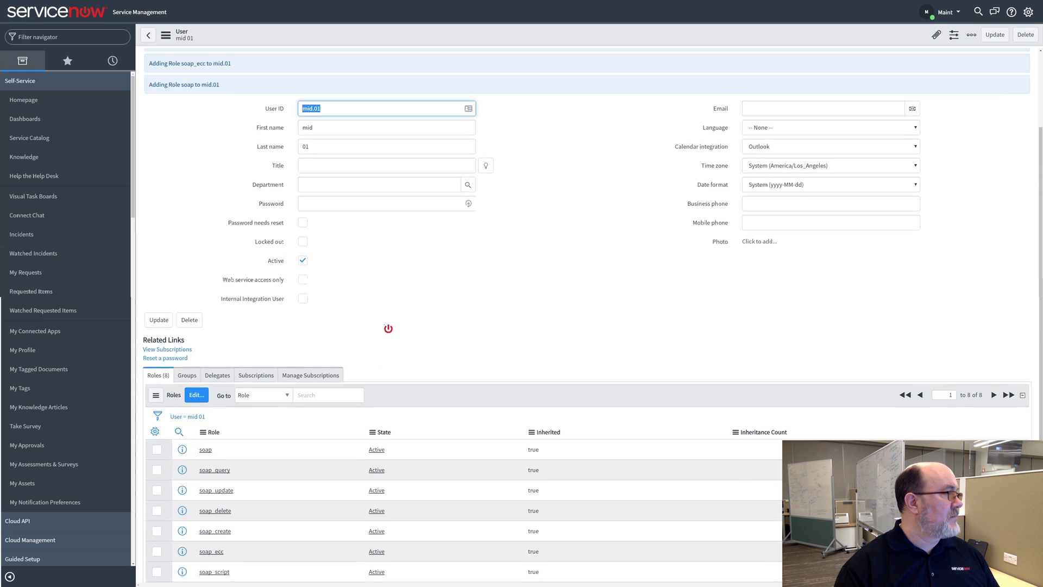
scroll(388, 328, "up", 3)
left_click(359, 307)
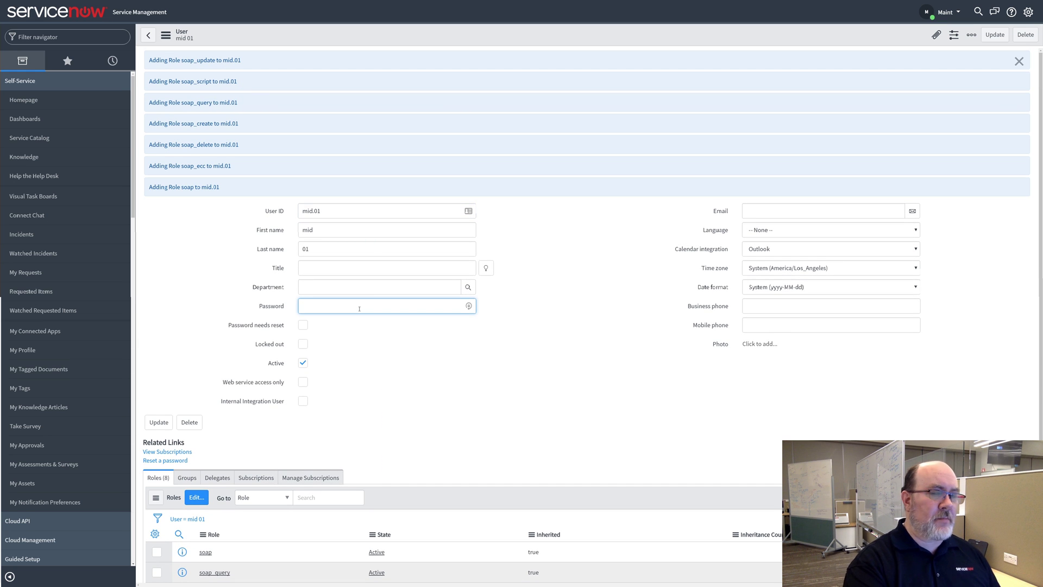
type("••••")
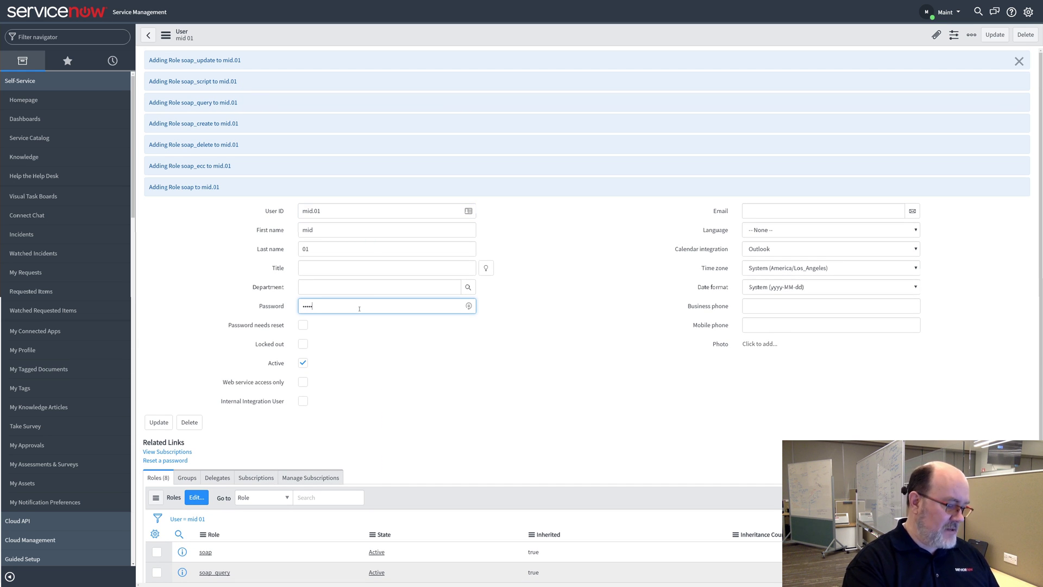
key("BackSpace")
key("BackSpace")
key("BackSpace")
key("BackSpace")
key("BackSpace")
type("•••")
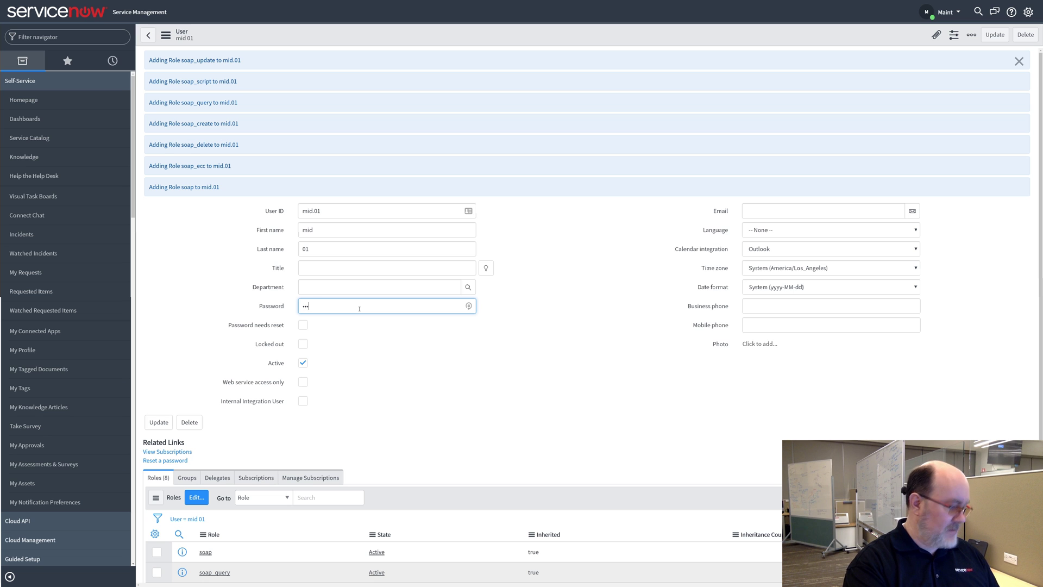
type("•••••••••")
key("Tab")
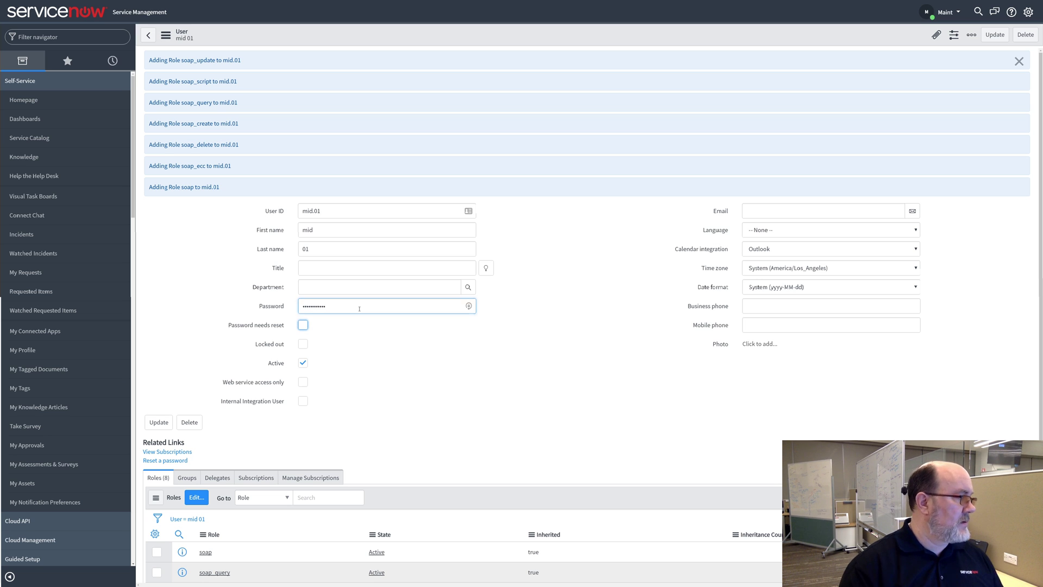
left_click(995, 35)
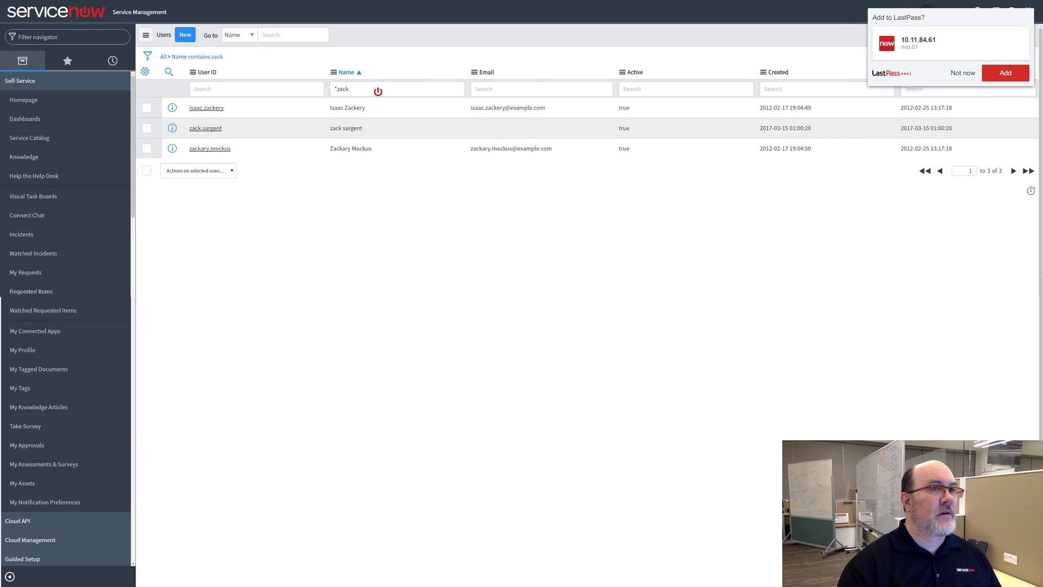
left_click(950, 78)
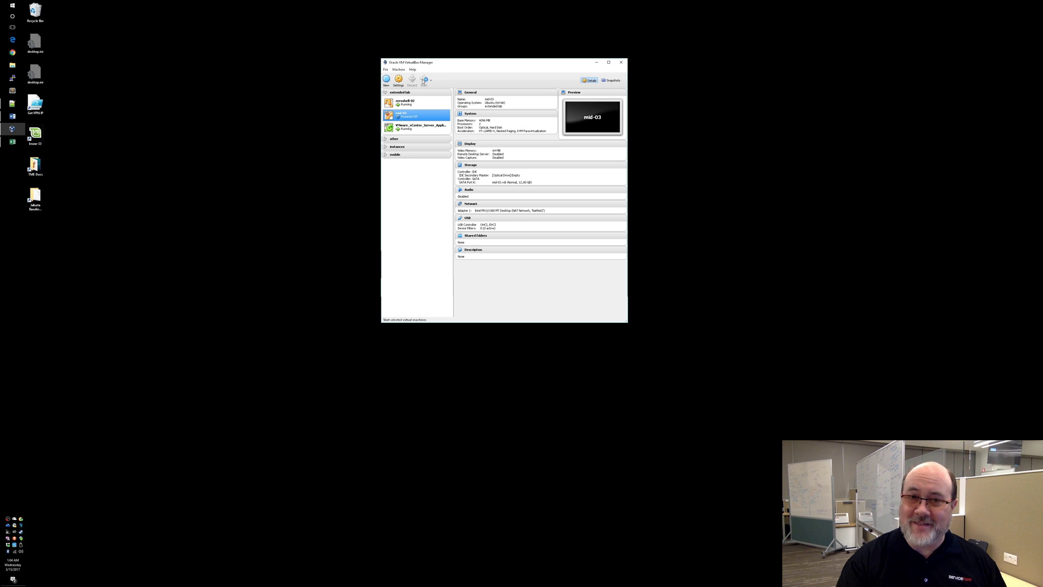
Start the mid-03 VM, maximize its window, and log in to the Linux Mint desktop
left_click(424, 81)
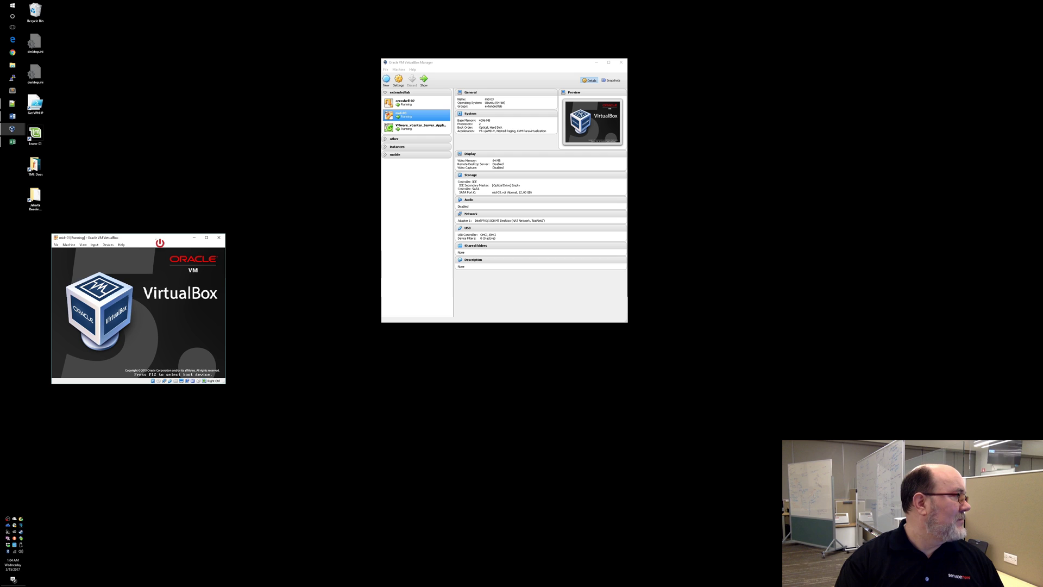
double_click(159, 239)
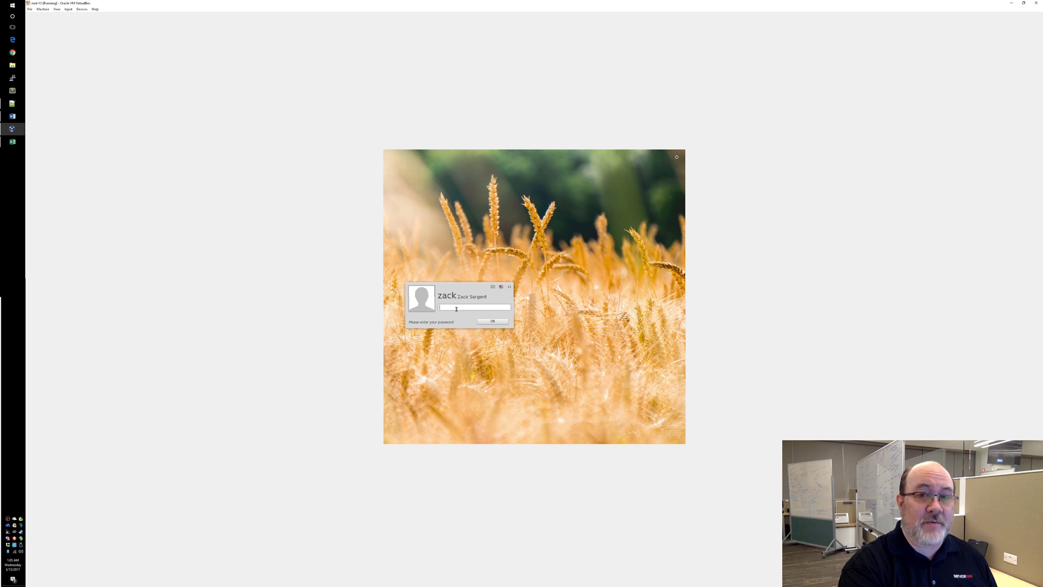
type("••••")
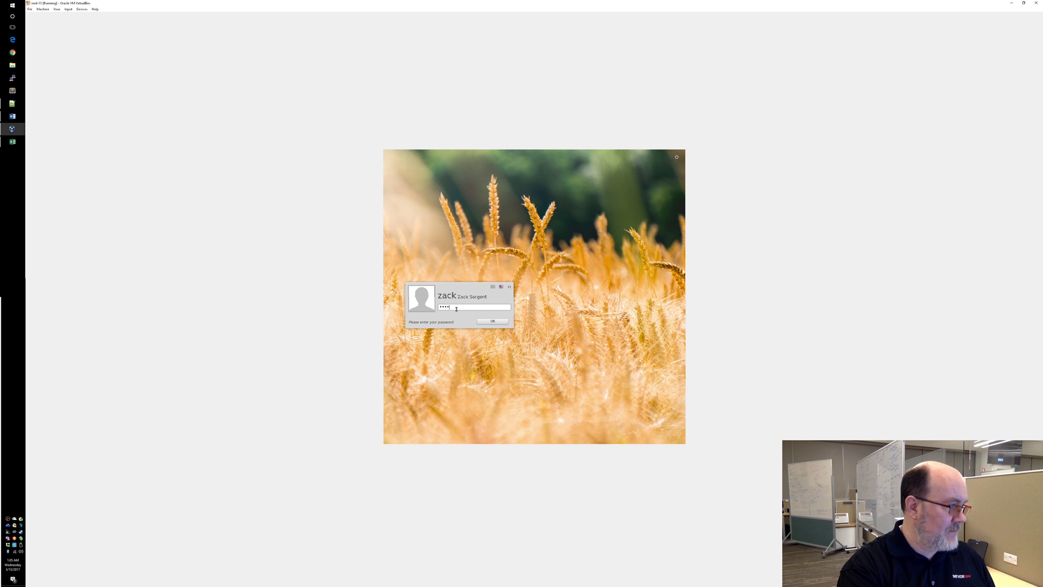
type("•••")
key("Return")
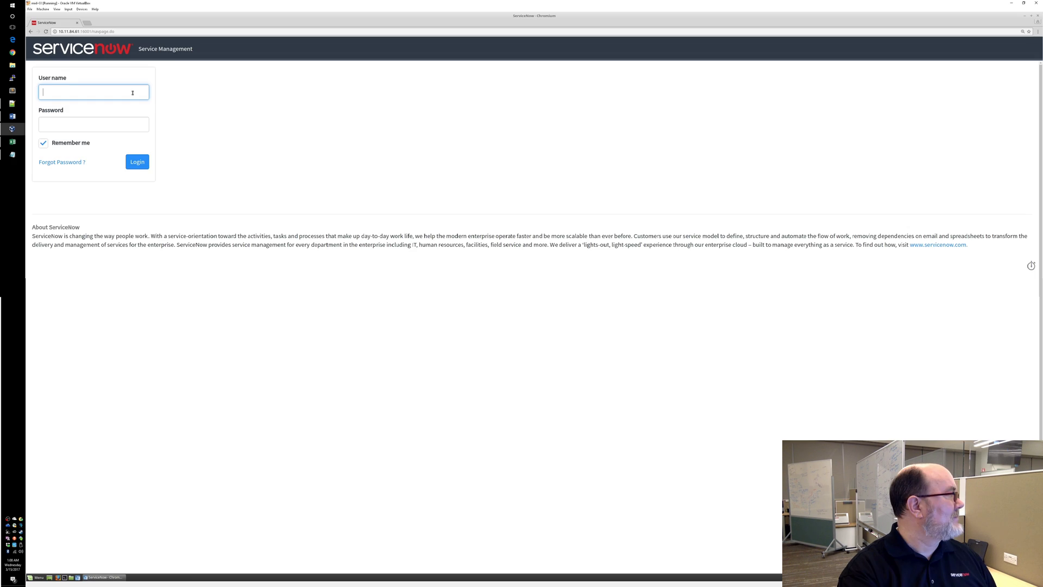
Log in to ServiceNow in the VM's browser with the admin user name and password
type("zack.sar")
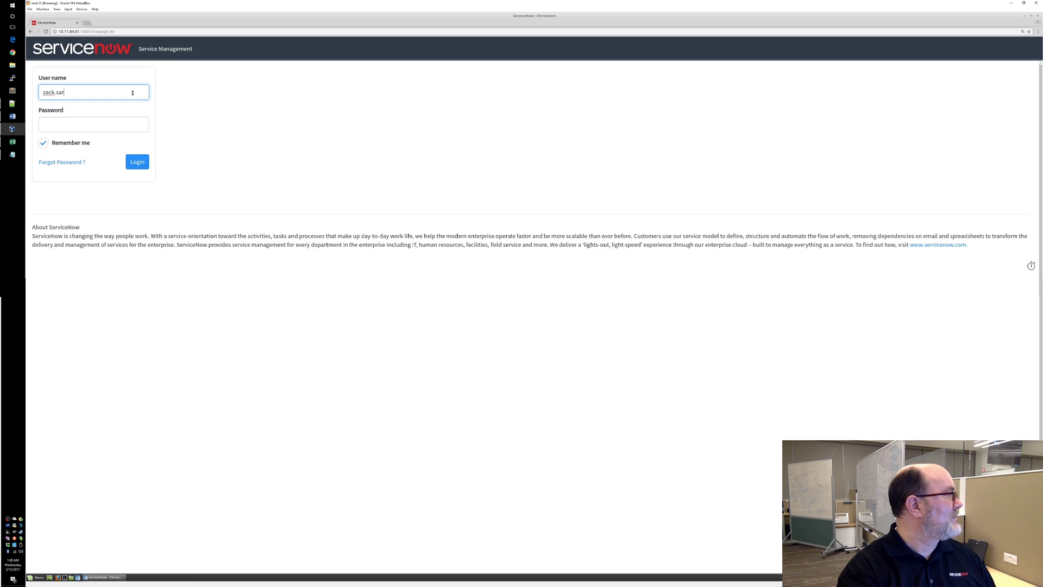
type("gent")
key("Tab")
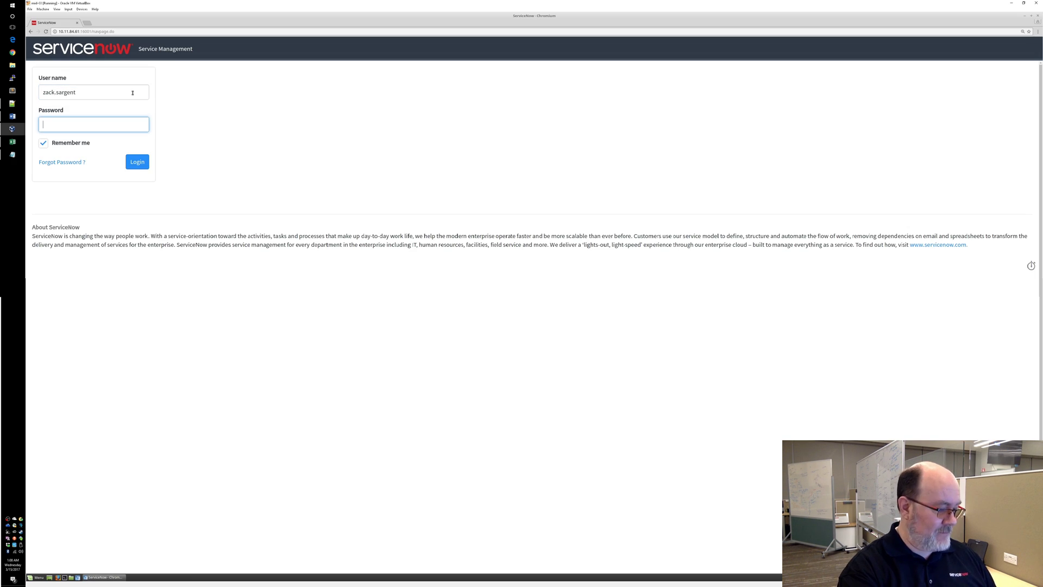
type("••••••")
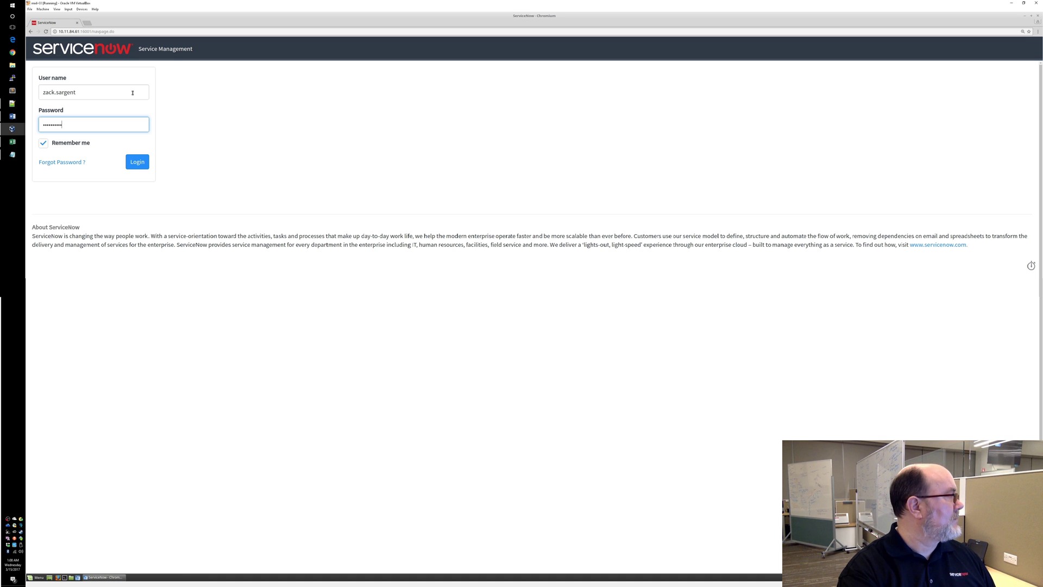
type("••")
key("Return")
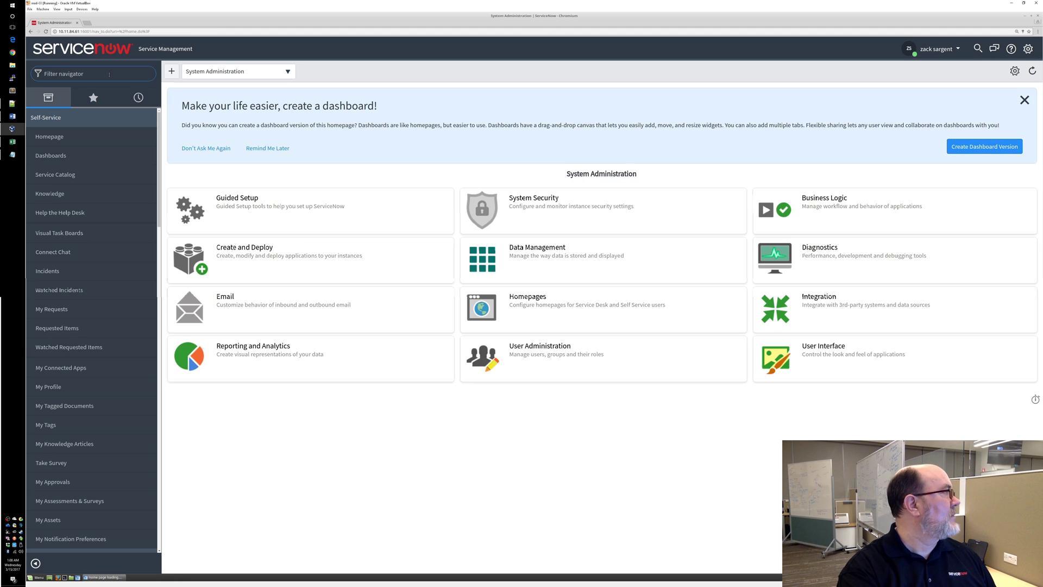
Filter the navigator for mid, open MID Server Downloads, and download the Linux 64-bit package
left_click(109, 74)
type("mid")
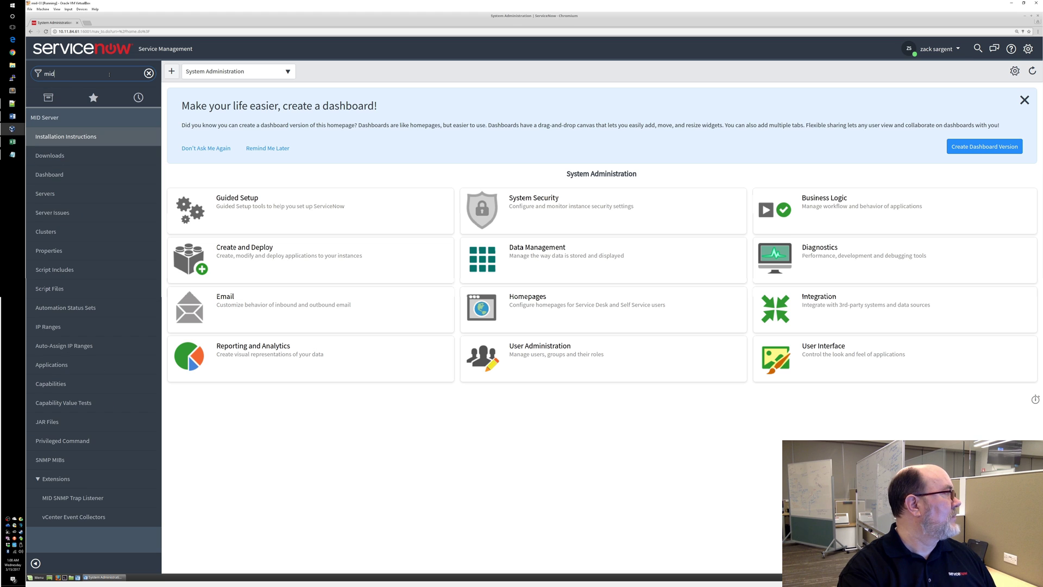
left_click(58, 157)
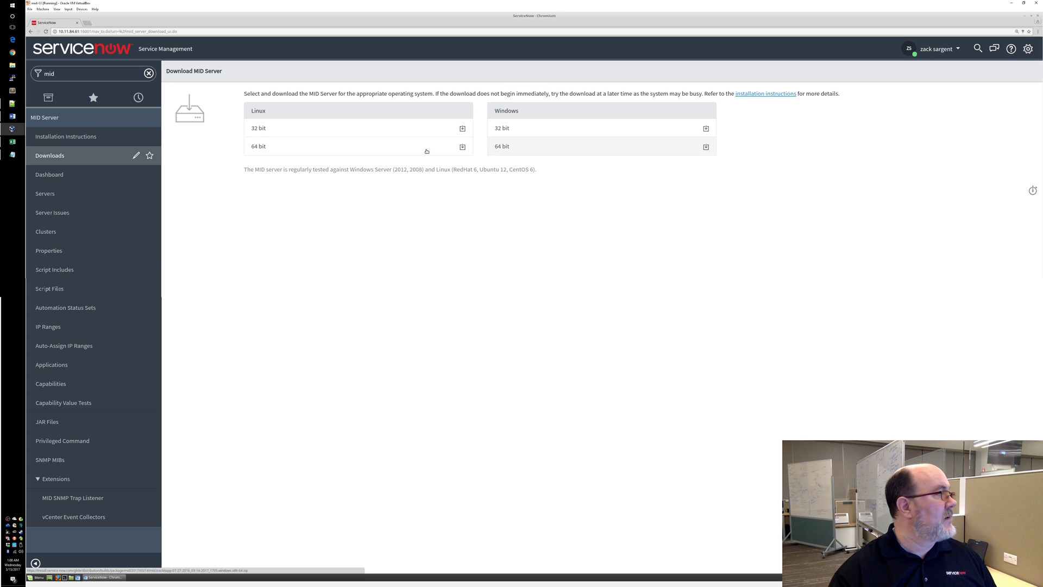
left_click(389, 155)
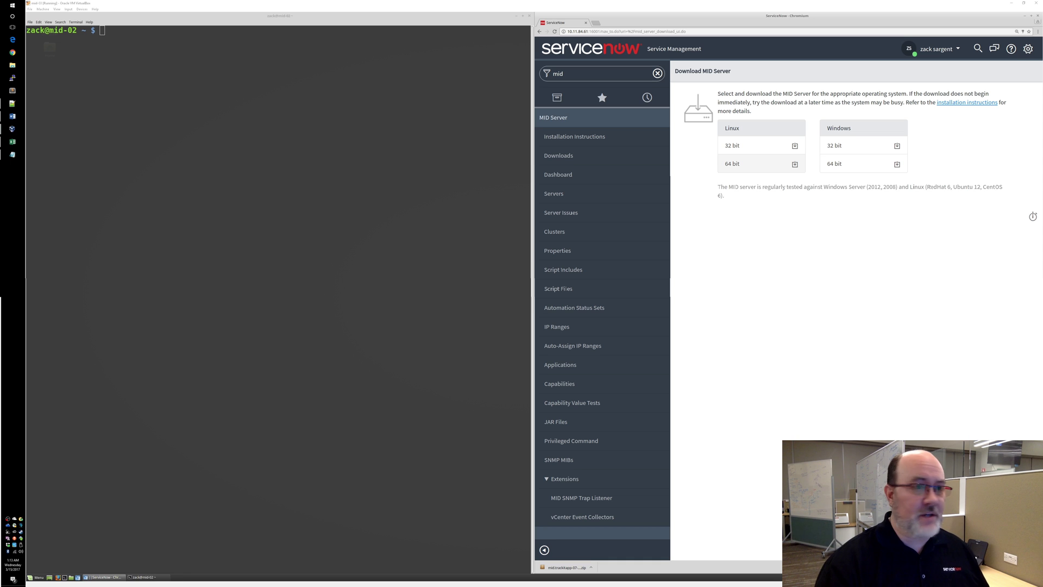
In the VM terminal, become root with sudo su - and change into /opt
left_click(506, 286)
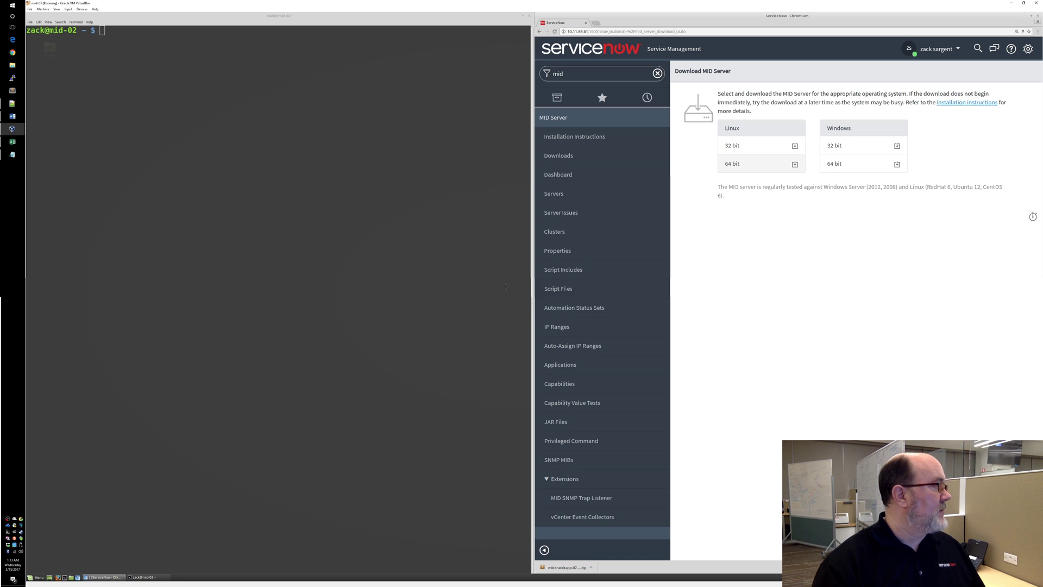
left_click(403, 205)
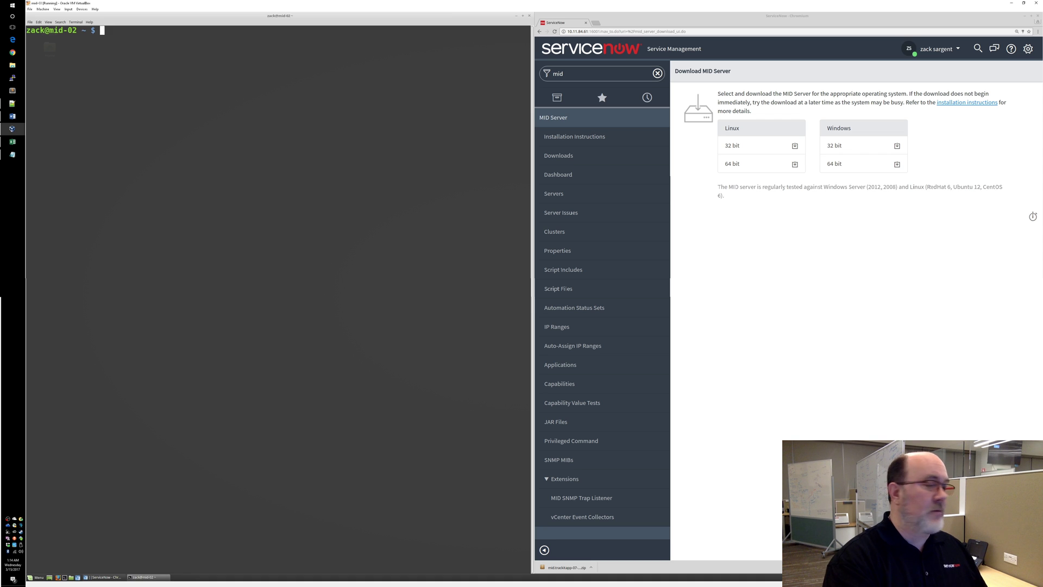
type("sudo su -")
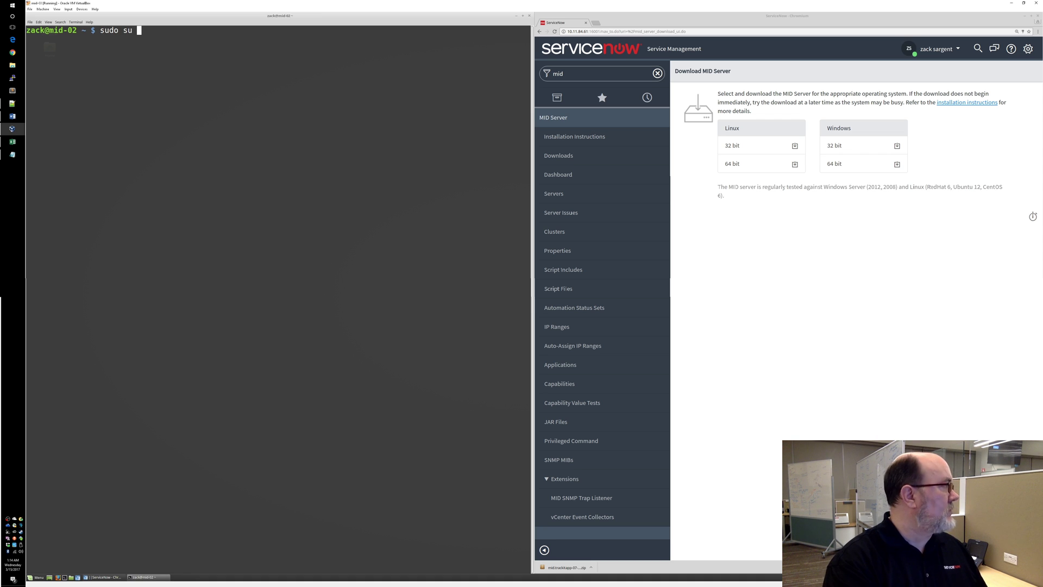
key("Return")
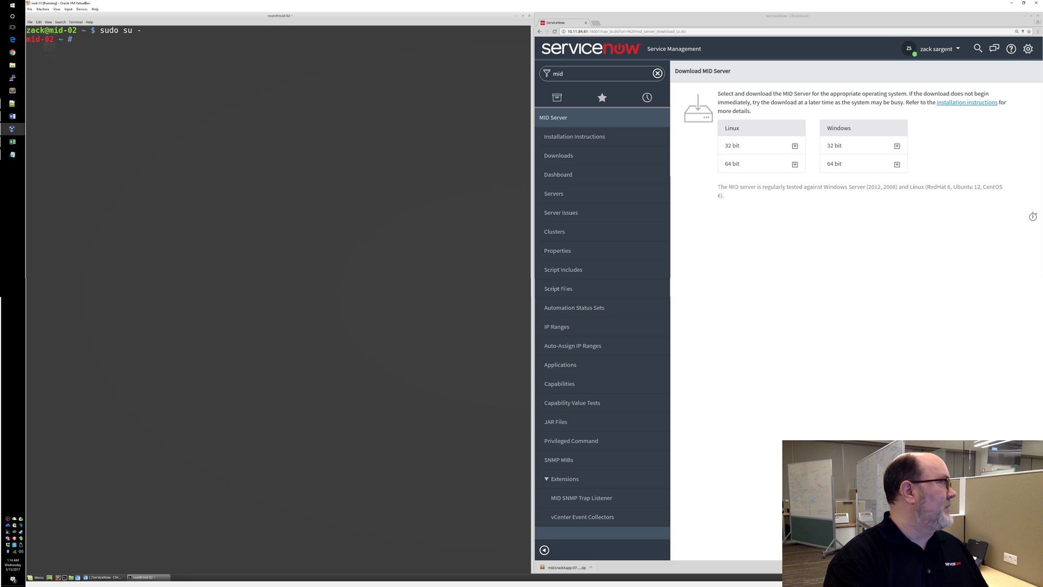
type("cd /opt")
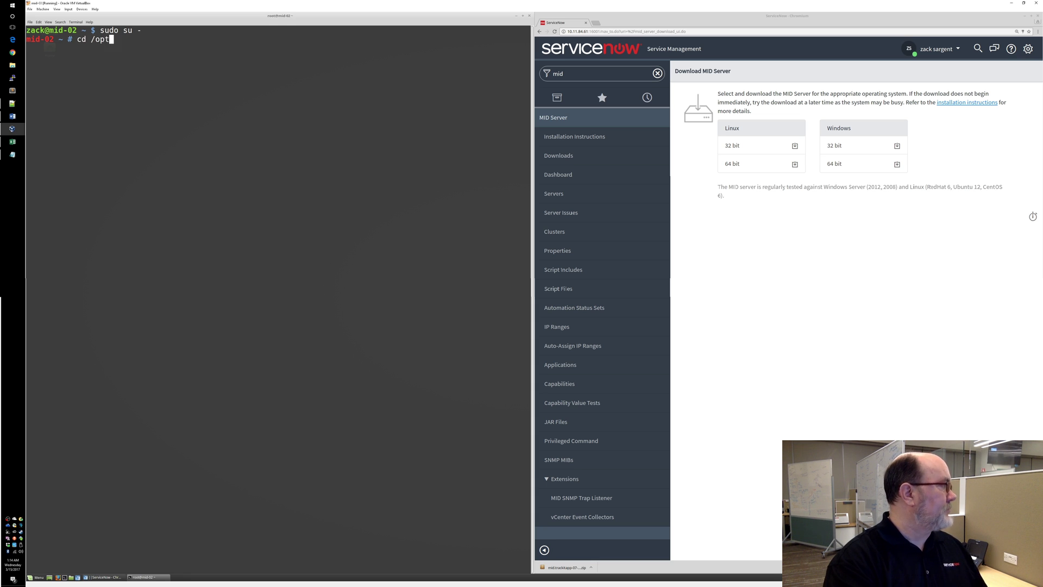
key("Return")
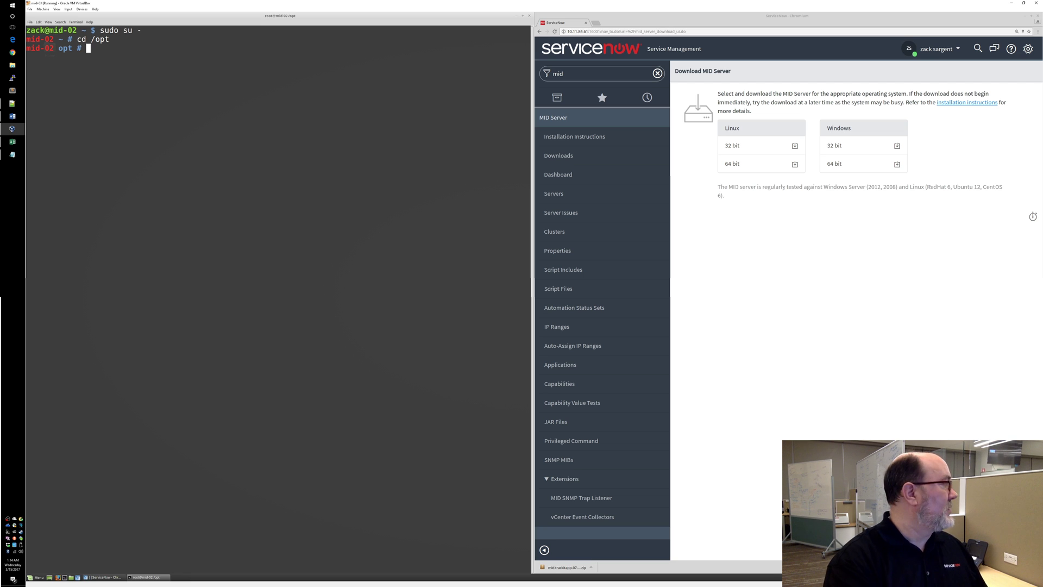
Unzip the 1705 mid.trackitapp Linux x86-64 MID Server zip from /home/zack/Downloads into /opt
type("unzip ")
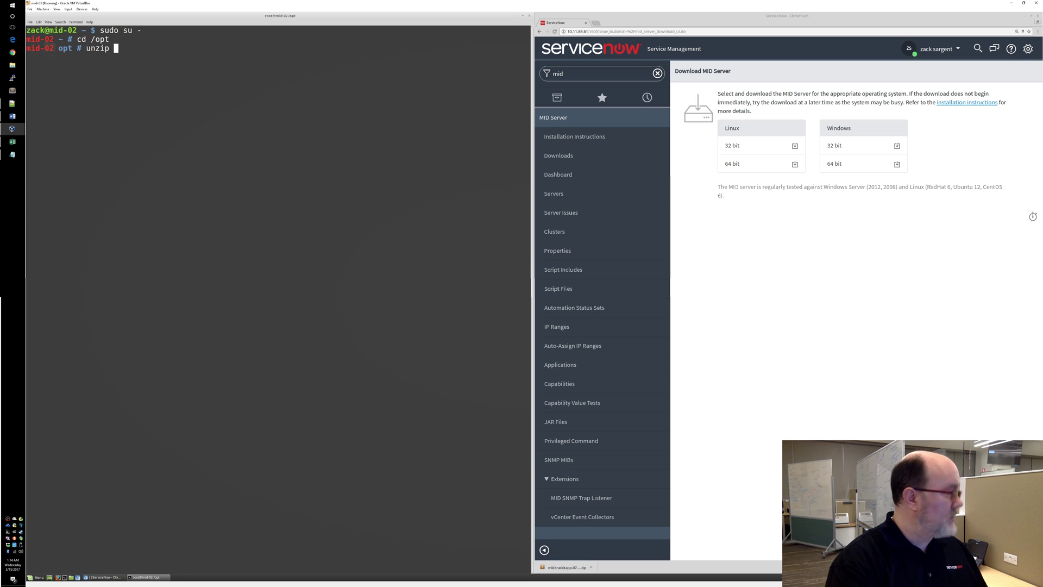
type("/")
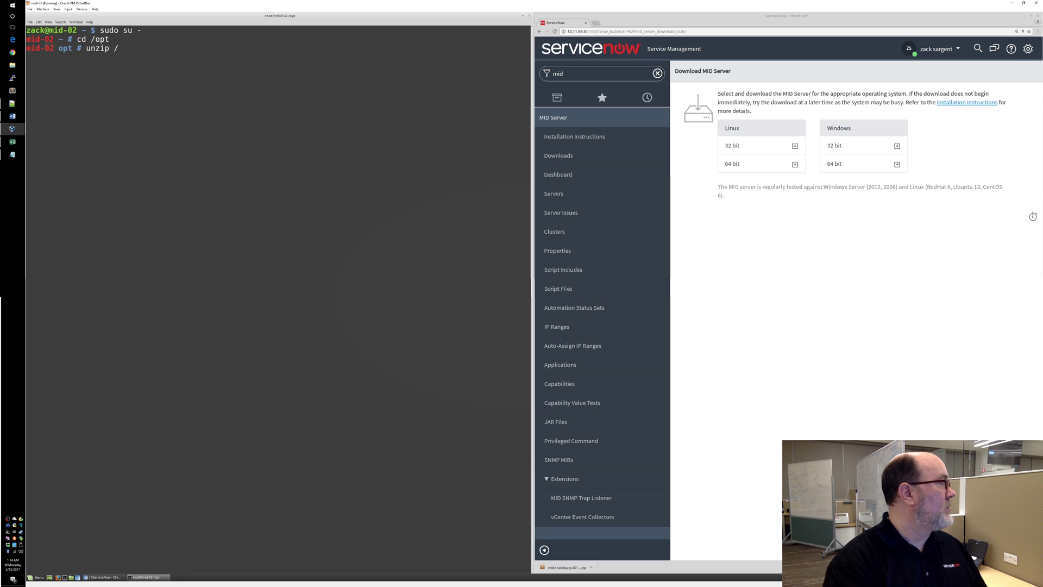
type("home.")
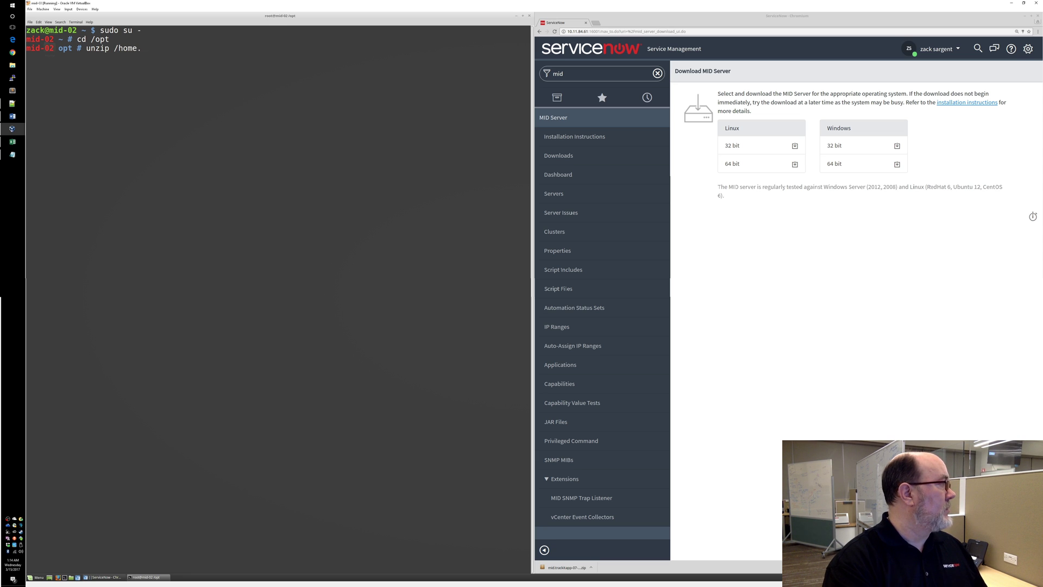
key("BackSpace")
type("/zack/Downloads/")
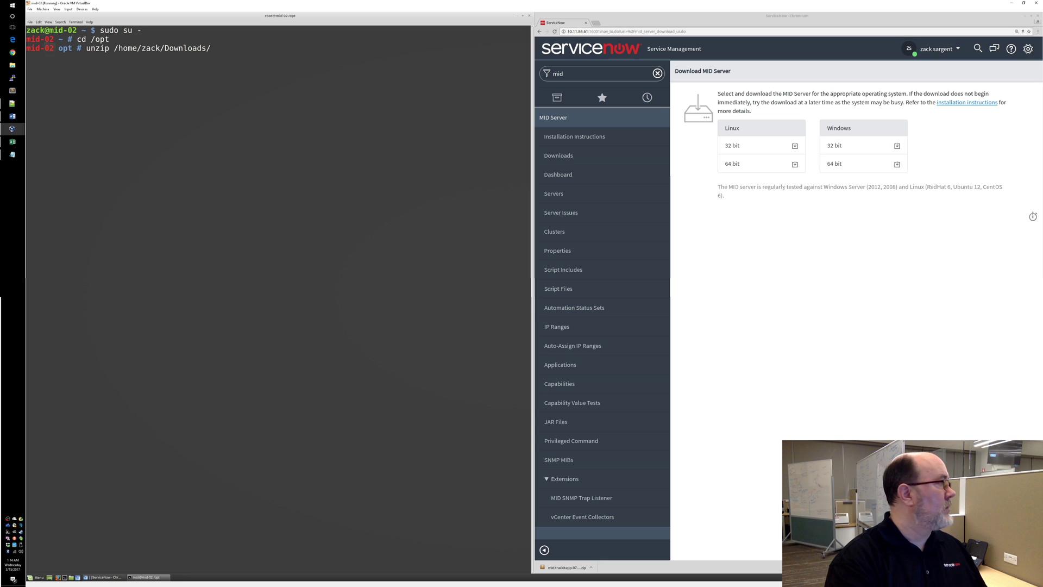
key("Tab")
key("Tab")
key("Tab")
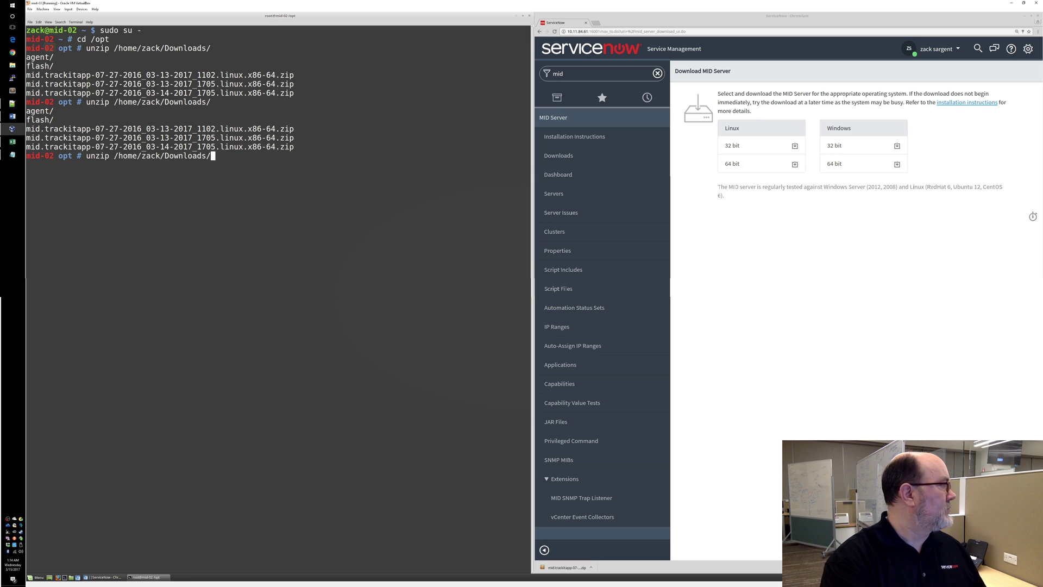
type("mid.track")
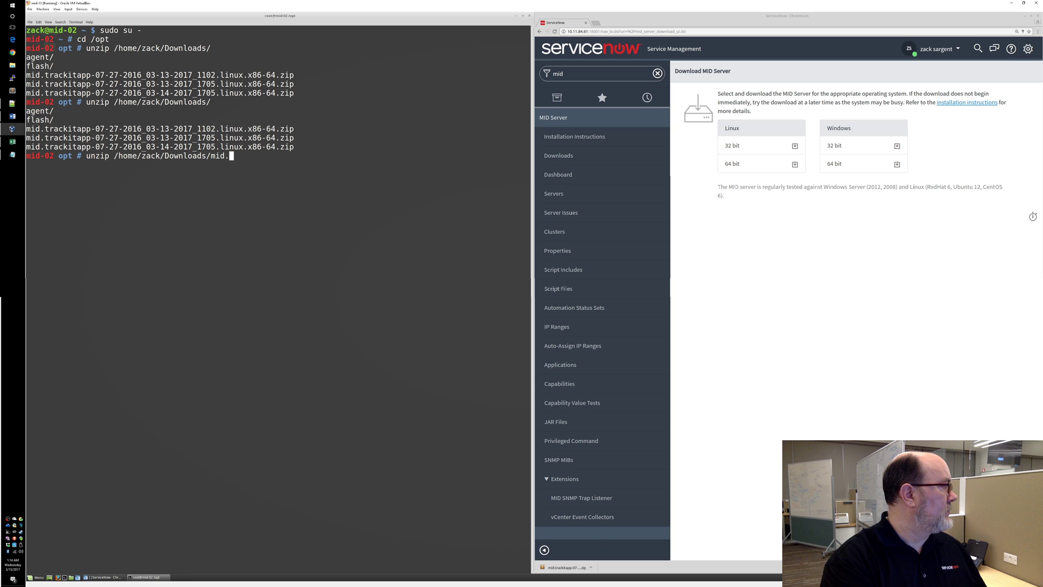
key("Tab")
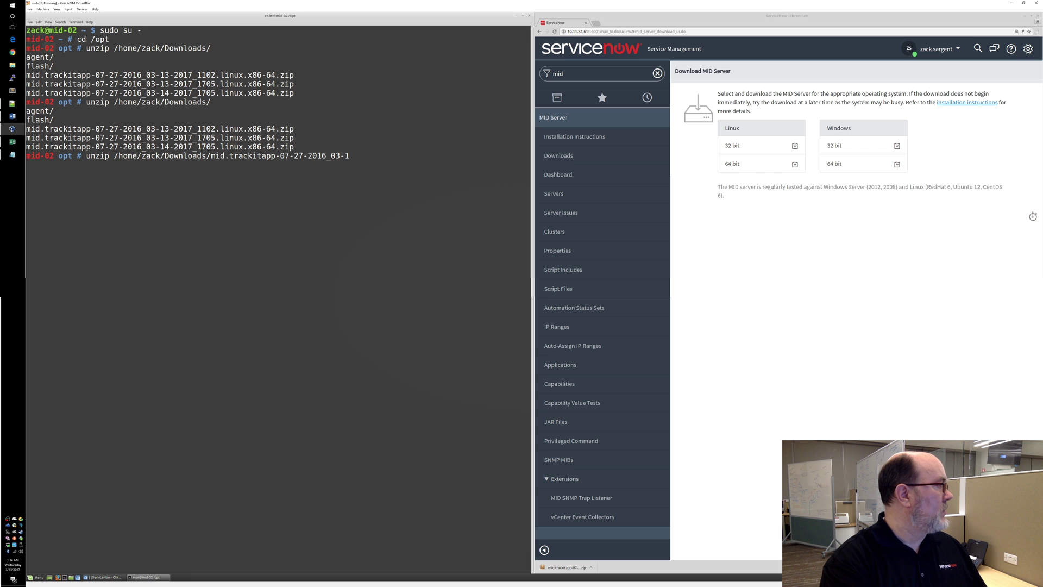
type("4")
key("Tab")
key("Return")
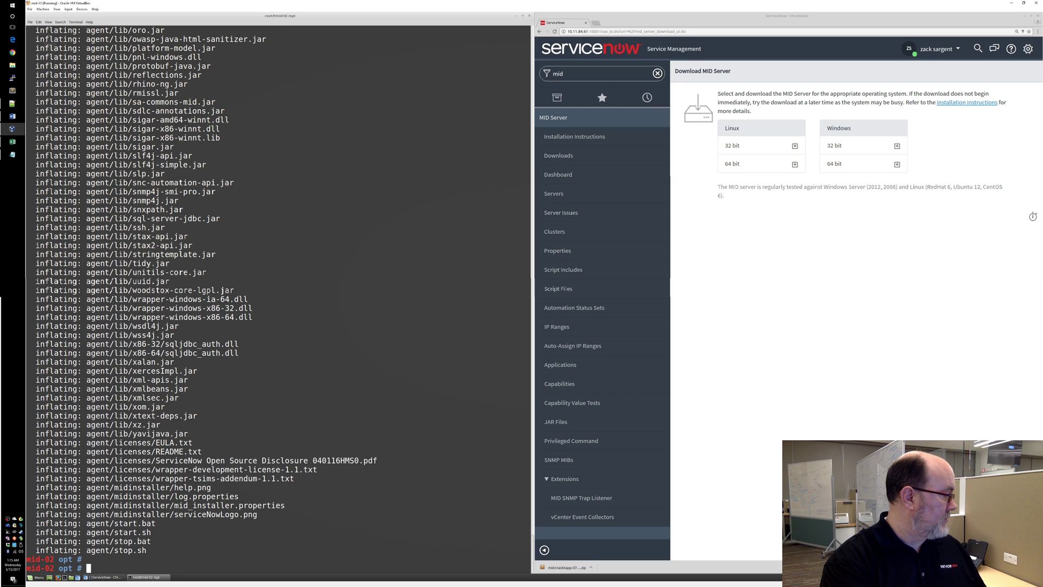
type("mv agent ")
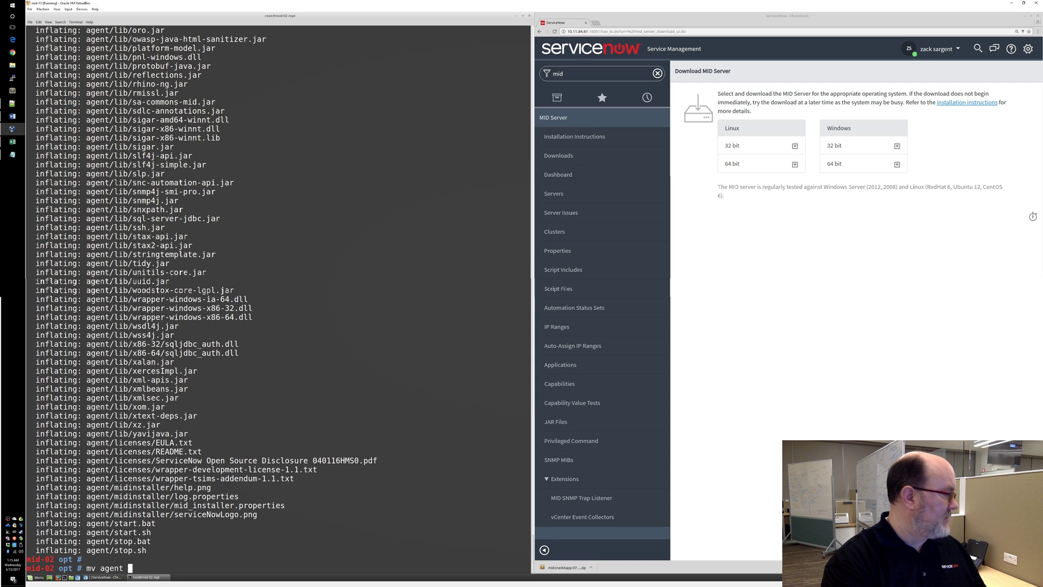
type("mid-")
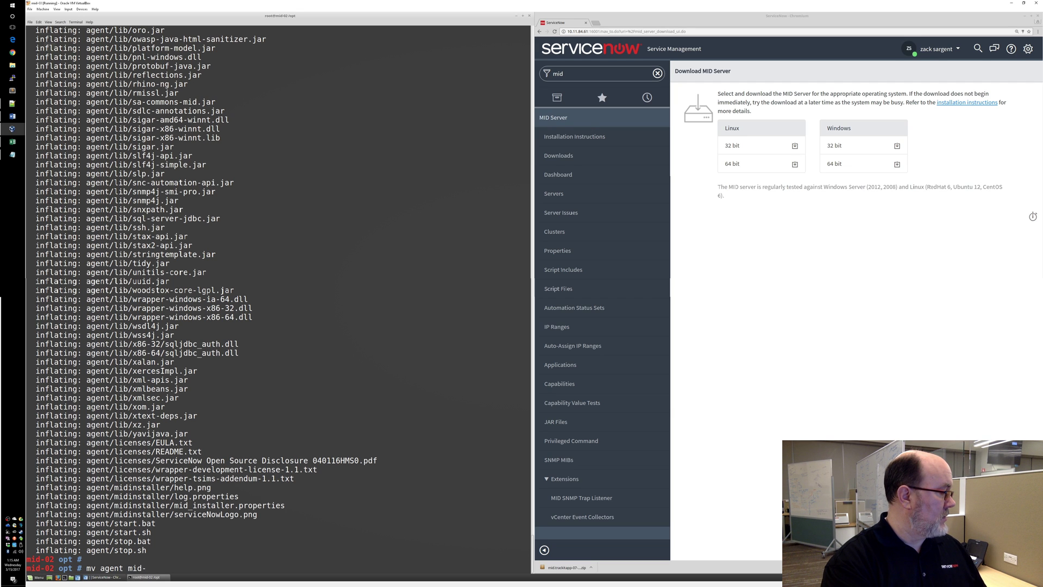
type("demo")
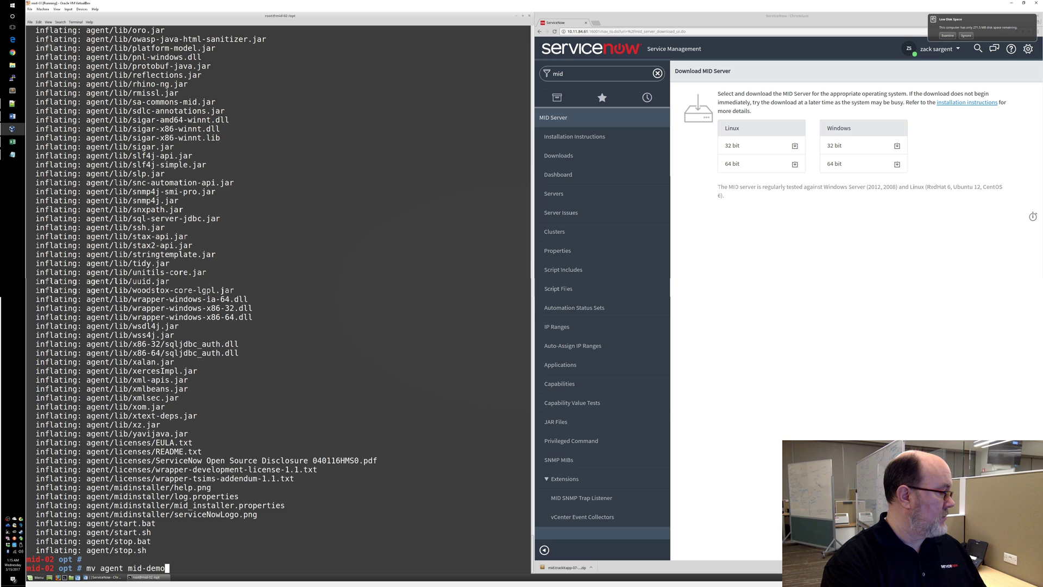
Rename the agent folder to mid-demo, enter it and list its files, including config.xml and start.sh
key("Return")
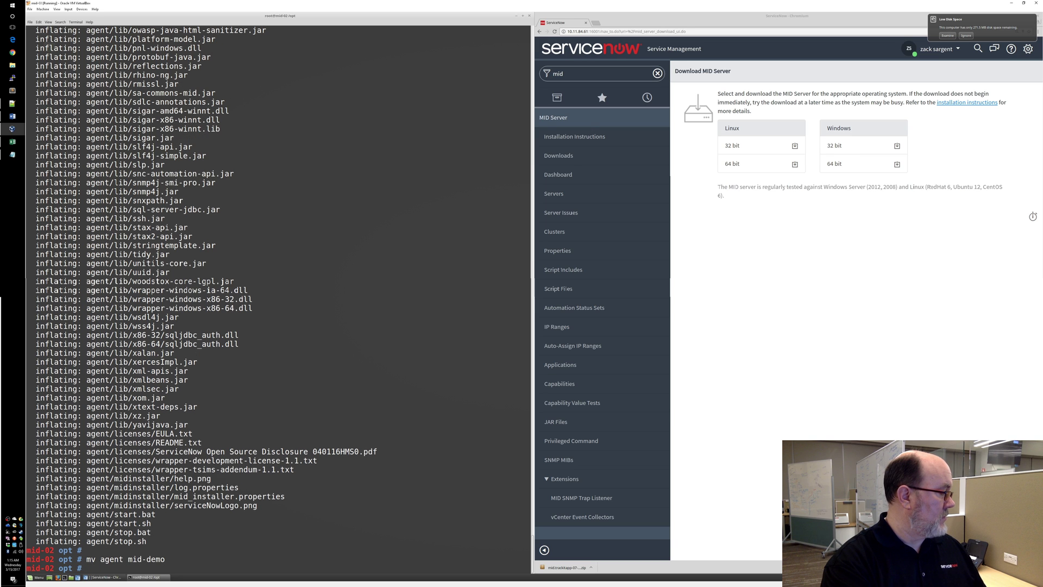
type("cd mid-demo")
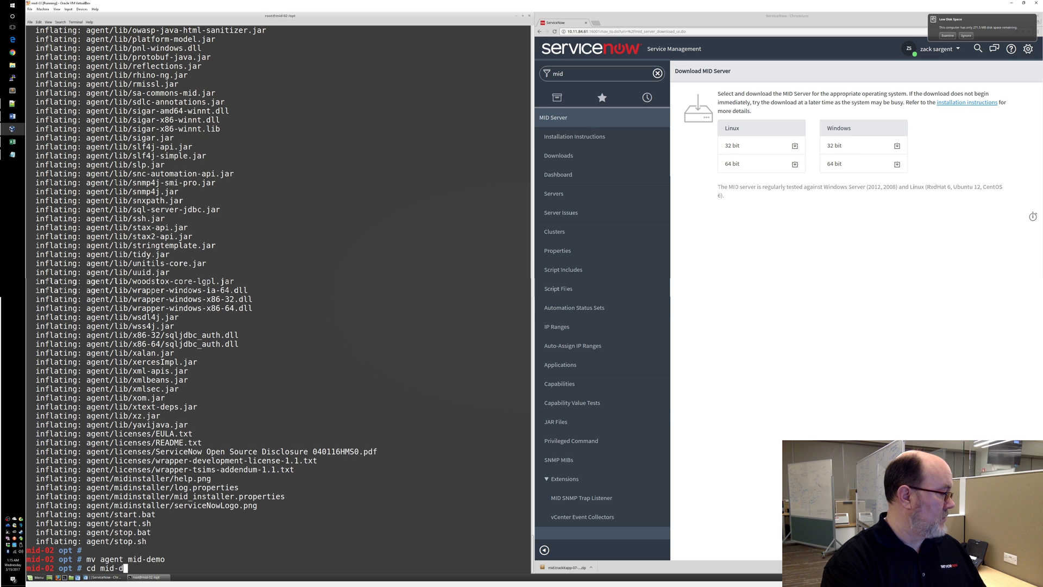
key("Return")
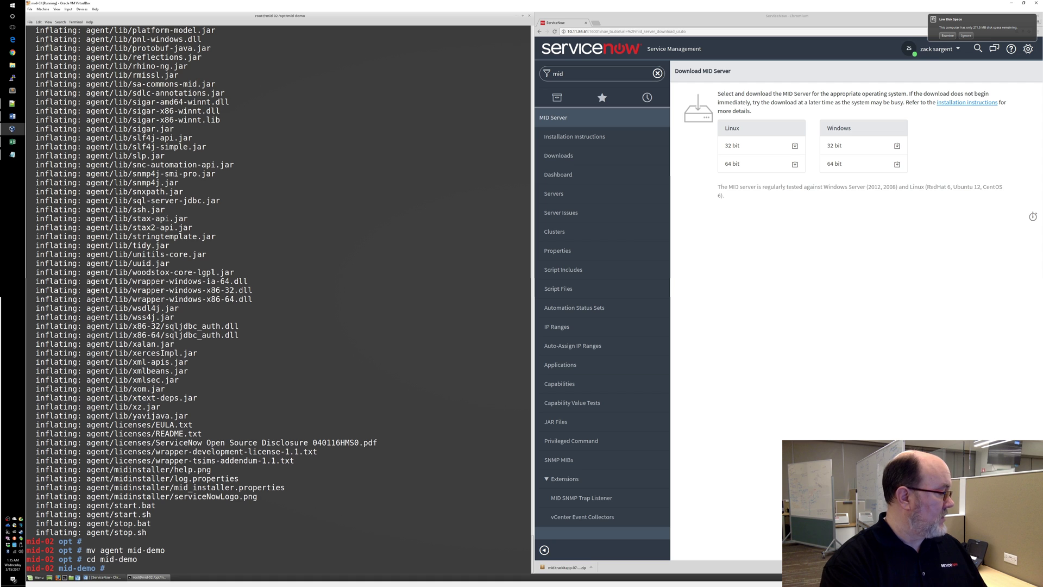
type("ls")
key("Return")
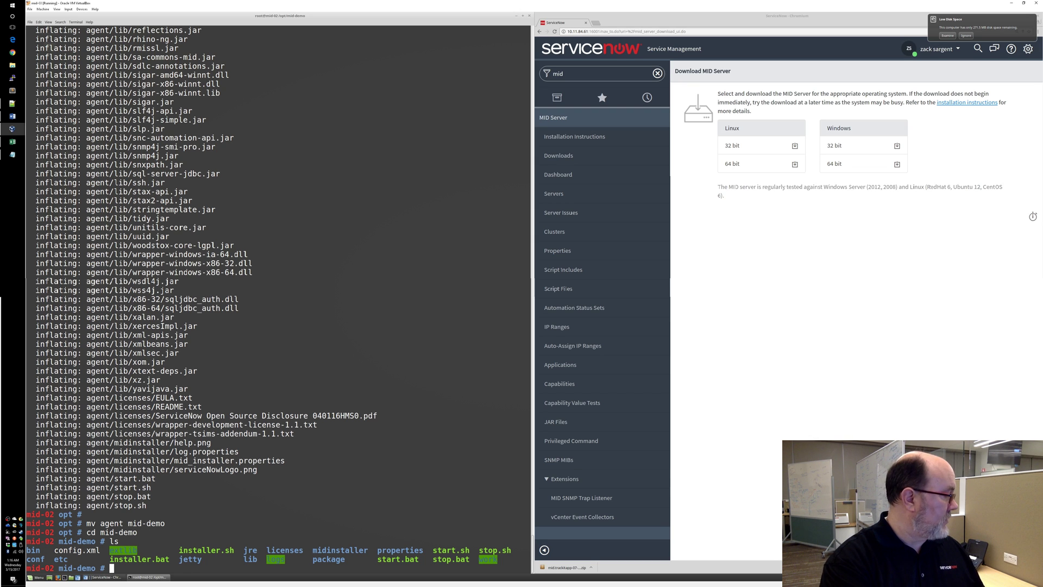
type("vim ")
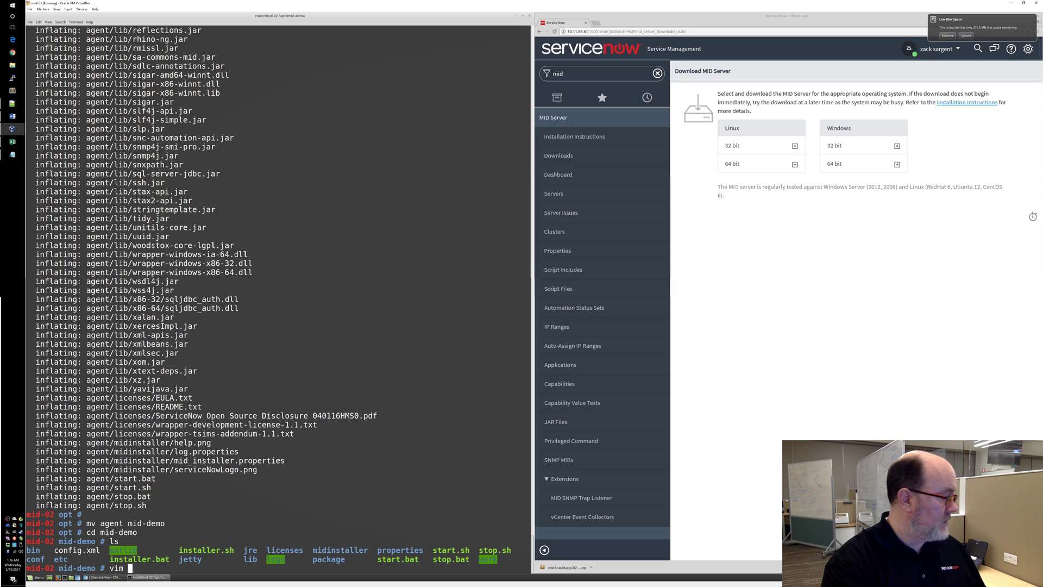
type("config.")
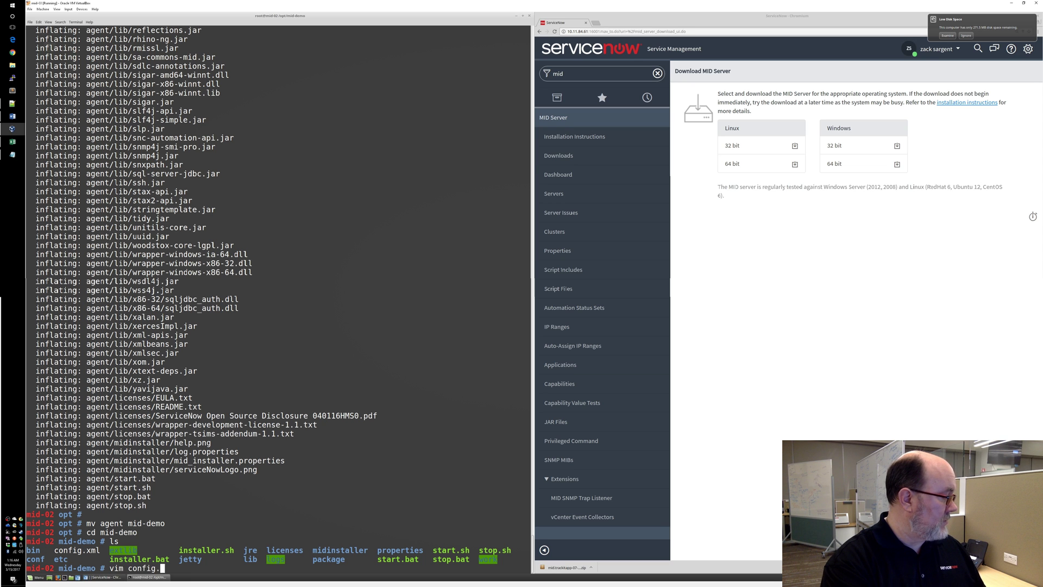
type("xml")
key("Return")
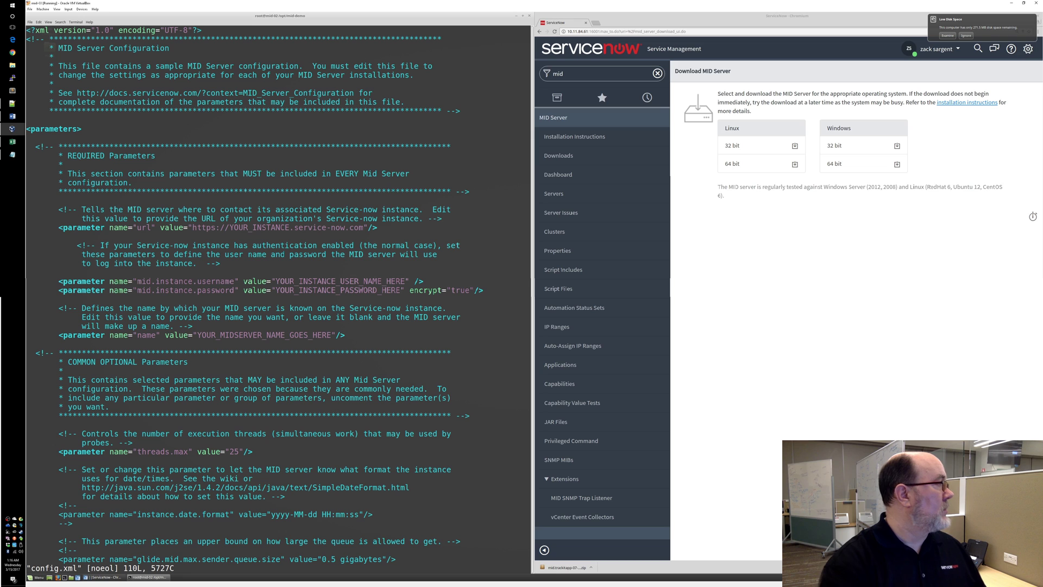
key("Down")
key("Down")
key("Down")
key("Down")
key("Down")
key("Down")
key("Down")
key("Down")
key("Down")
key("Down")
key("Down")
key("Down")
key("Down")
key("Down")
key("Down")
key("Down")
key("Down")
key("Down")
key("Down")
key("Down")
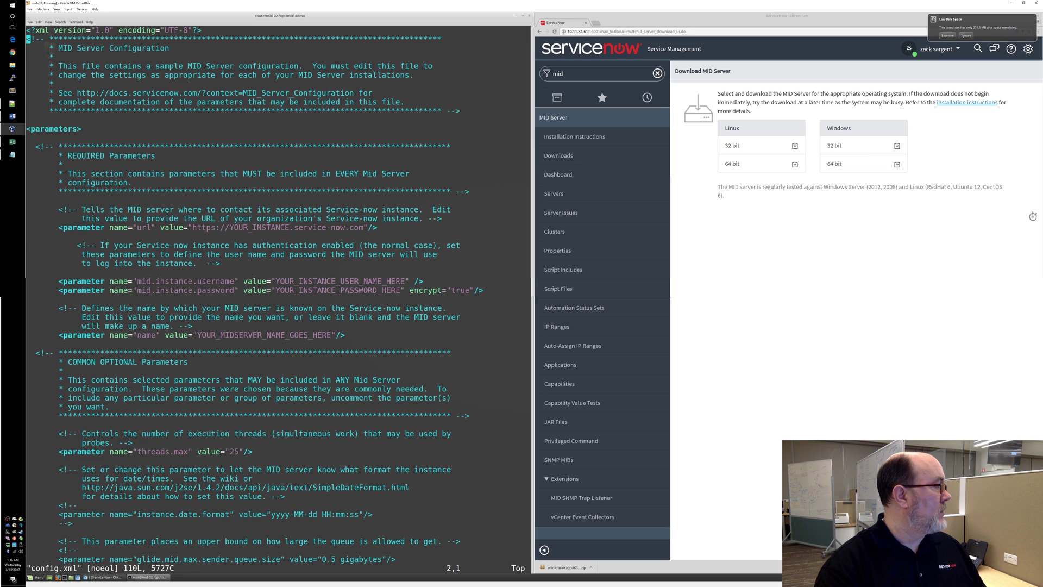
key("Down")
key("Down")
key("Down")
key("Down")
key("Down")
key("Down")
key("Down")
key("Down")
key("Down")
key("Down")
key("Down")
key("Down")
key("Down")
key("Down")
key("Up")
key("Up")
key("Up")
key("Up")
key("Up")
key("Up")
key("Up")
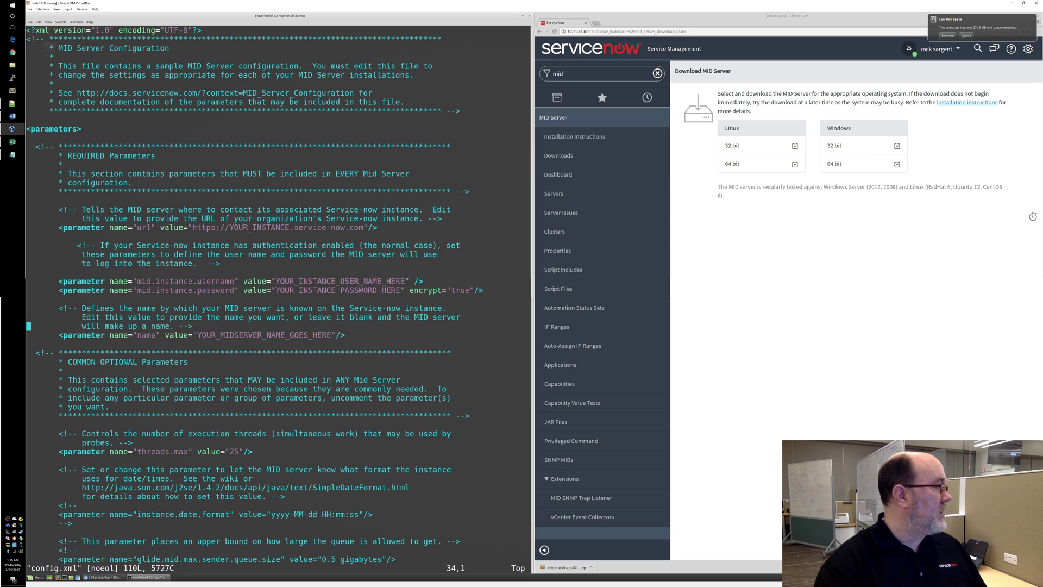
key("Up")
key("Up")
key("Up")
key("Up")
key("Up")
key("Up")
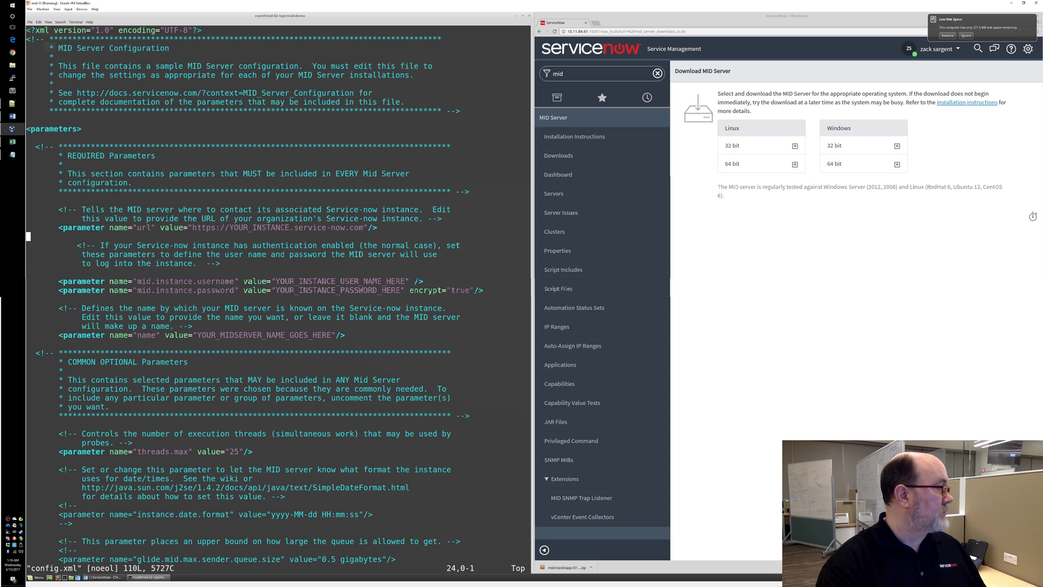
key("Right")
key("Right")
key("Right")
key("Right")
key("Right")
key("Right")
key("Right")
key("Right")
key("Right")
key("Right")
key("Right")
key("Right")
key("Right")
key("Right")
key("Right")
key("Right")
key("Right")
key("Right")
key("Right")
key("Right")
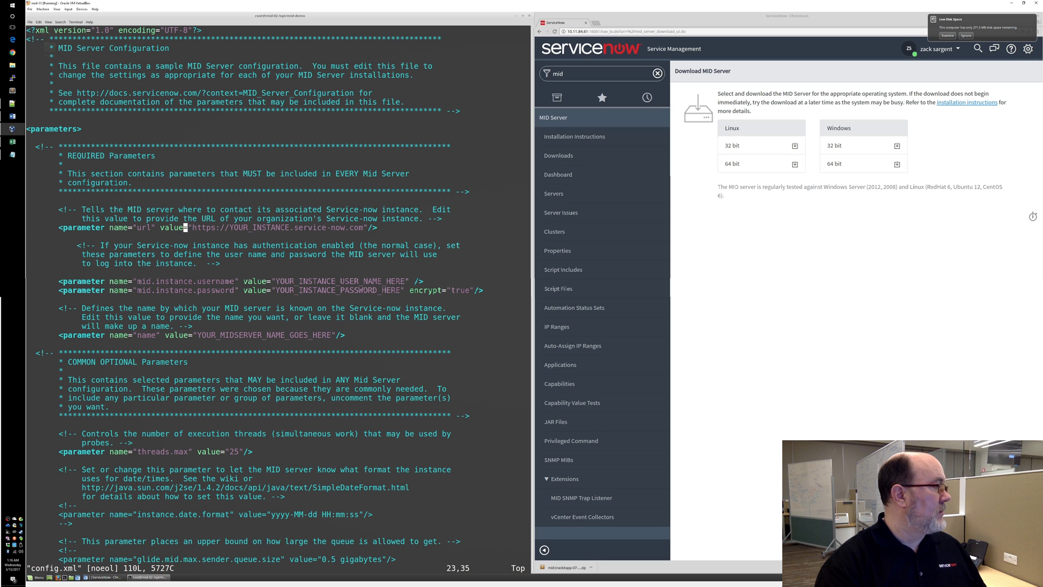
key("Right")
key("Right")
key("Right")
key("Right")
key("Right")
key("x")
key("i")
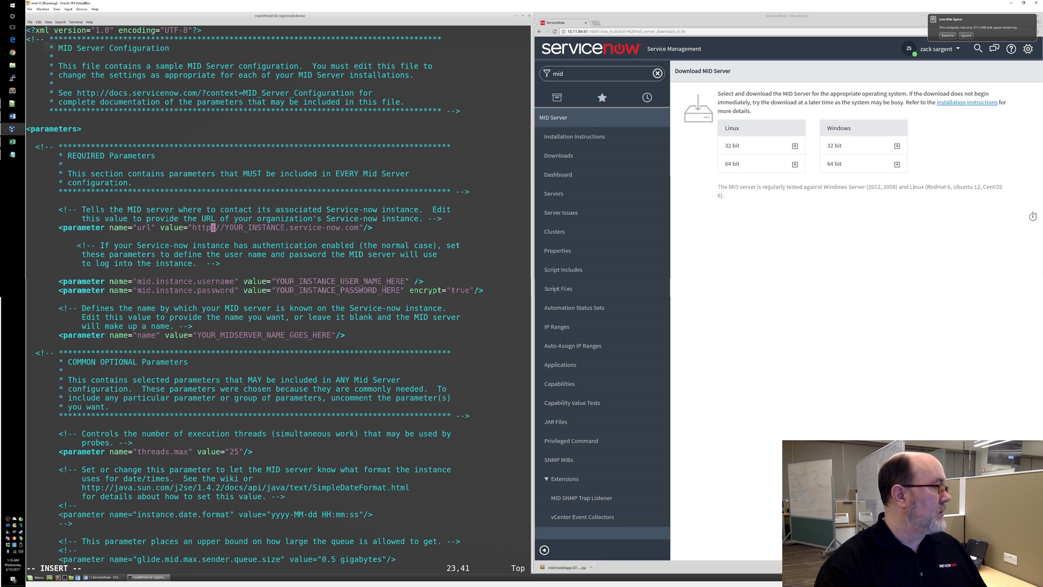
key("Right")
key("Right")
key("Right")
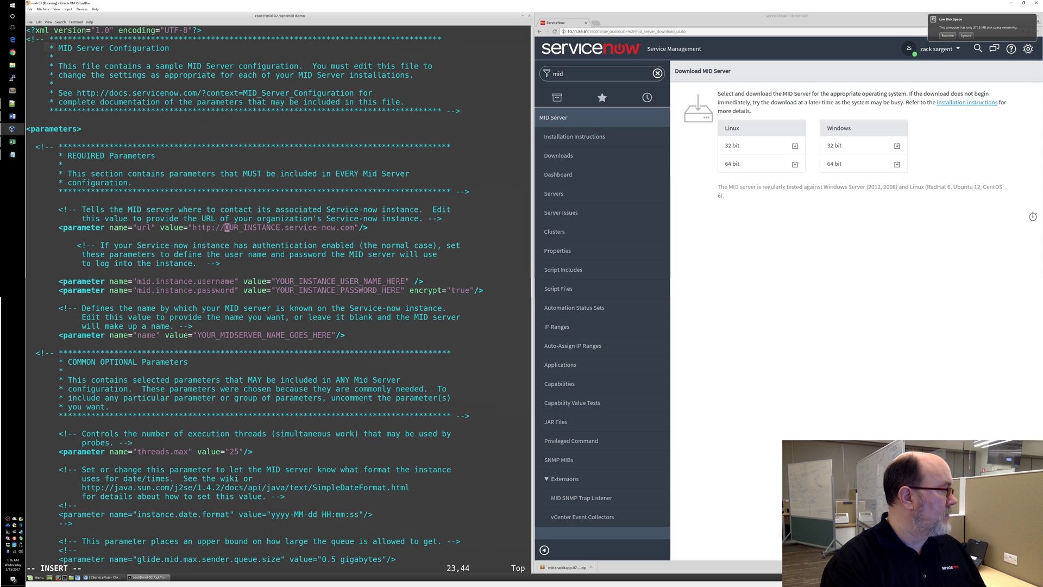
key("Delete")
key("Delete")
key("Delete")
key("Delete")
key("Delete")
key("Delete")
key("Delete")
key("Delete")
key("Delete")
key("Delete")
key("Delete")
key("Delete")
key("Delete")
key("Delete")
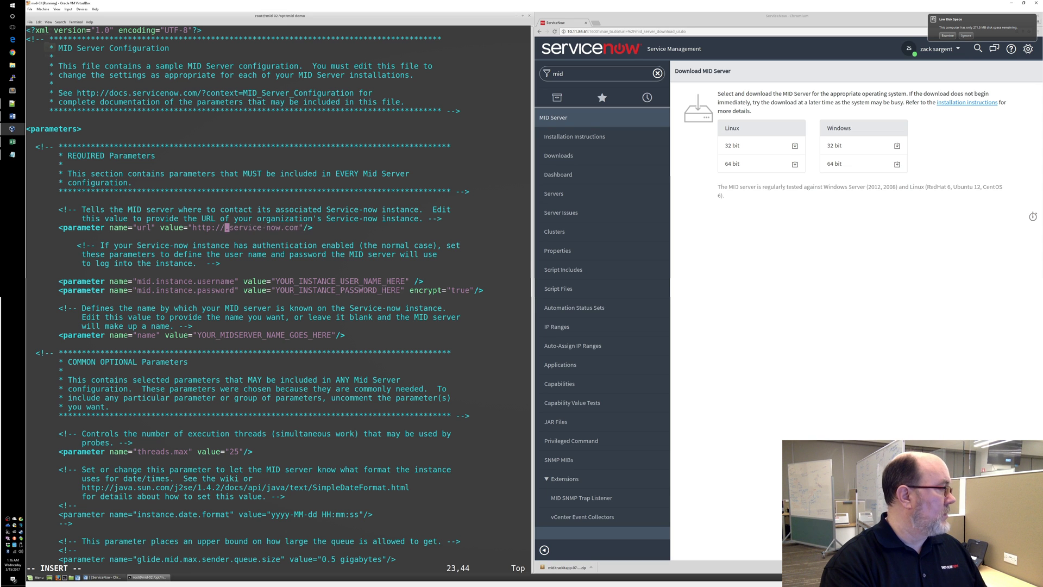
key("Delete")
key("Delete")
key("Delete")
key("Delete")
key("Delete")
key("Delete")
key("Delete")
key("Delete")
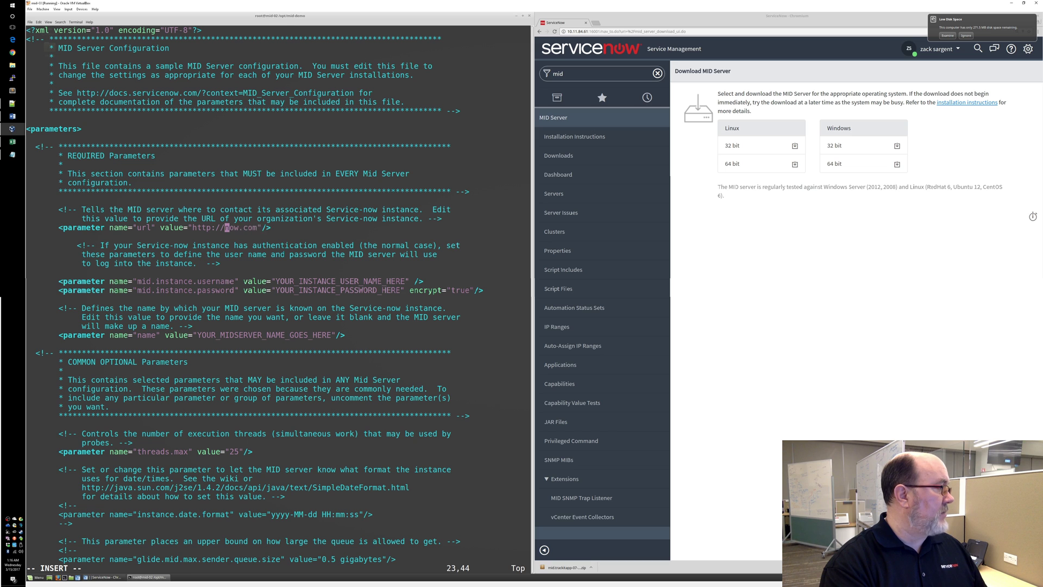
key("Delete")
key("Delete")
key("Delete")
key("Delete")
key("Delete")
key("Delete")
key("Delete")
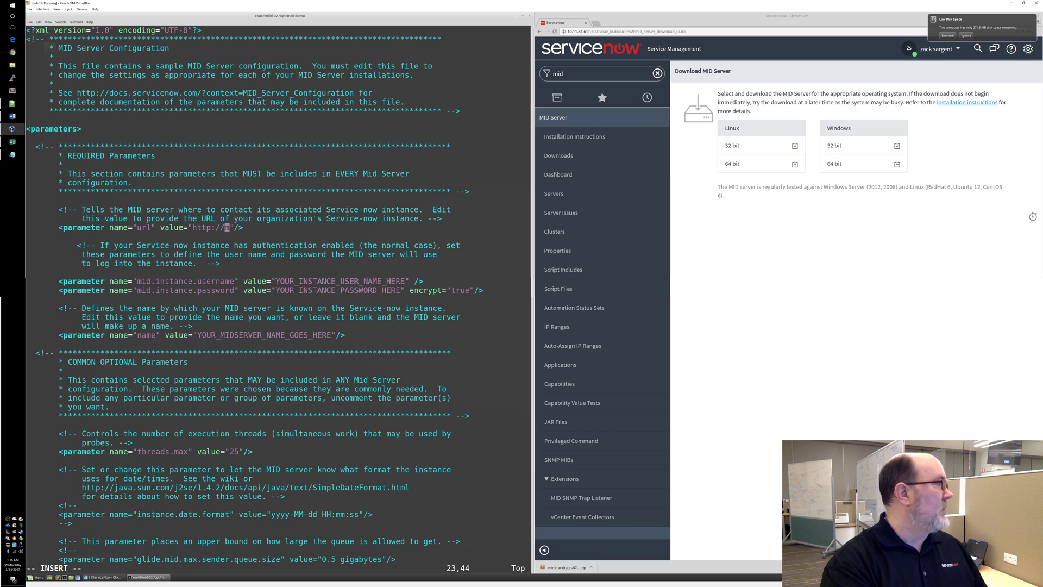
key("Delete")
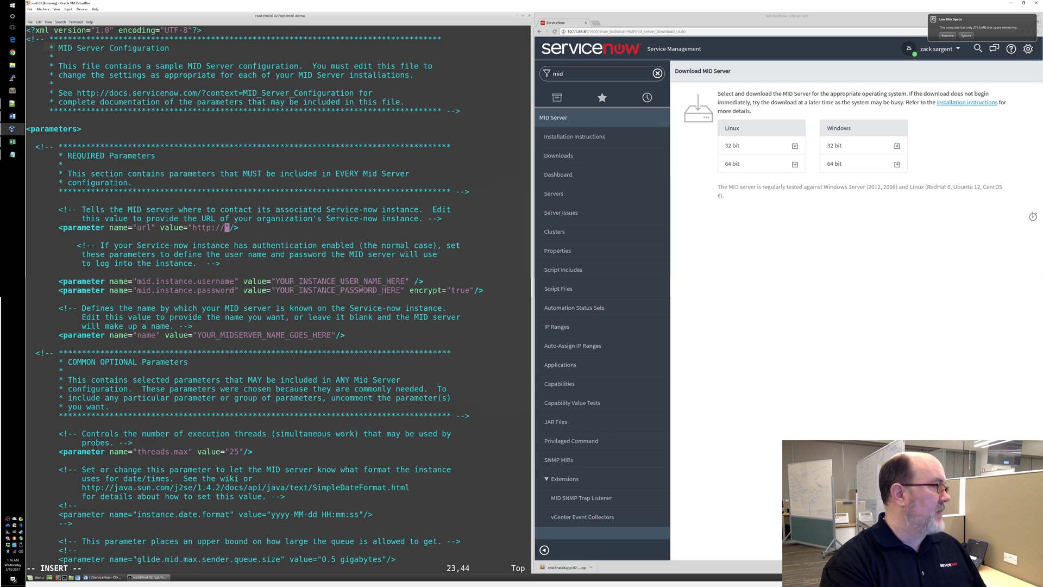
type("10.11.")
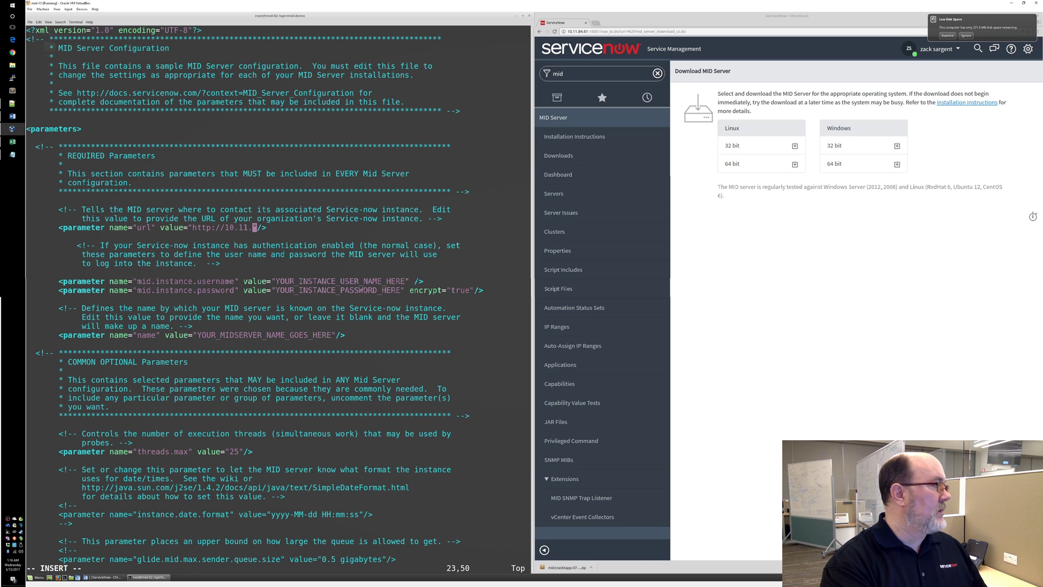
type("84")
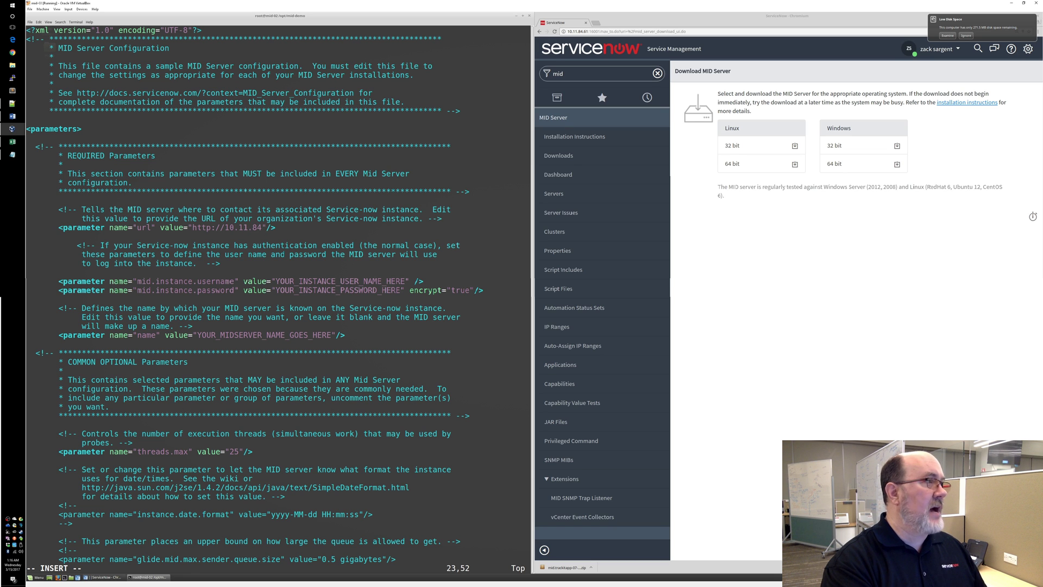
type(".6")
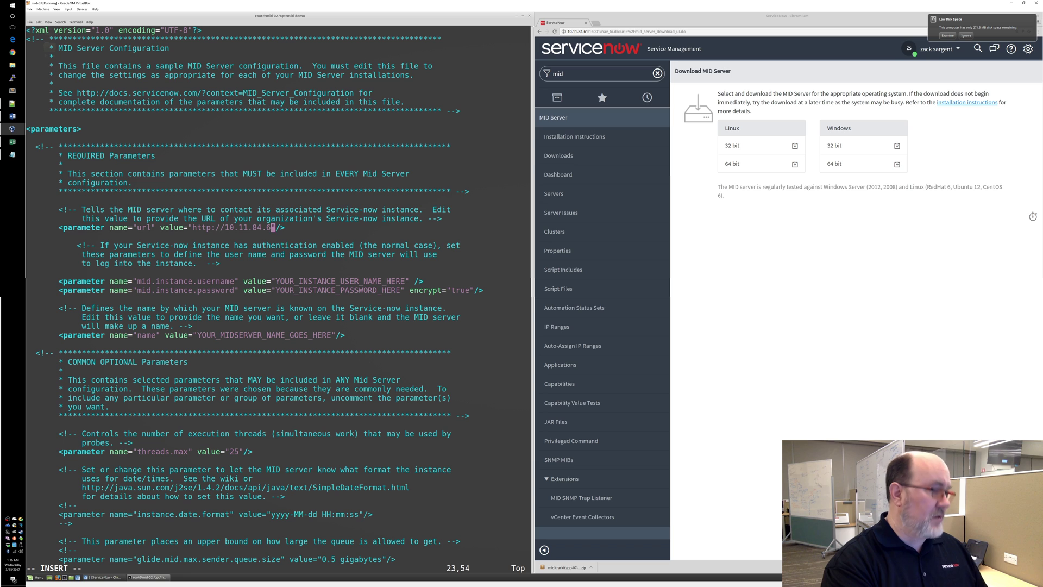
type("1:160")
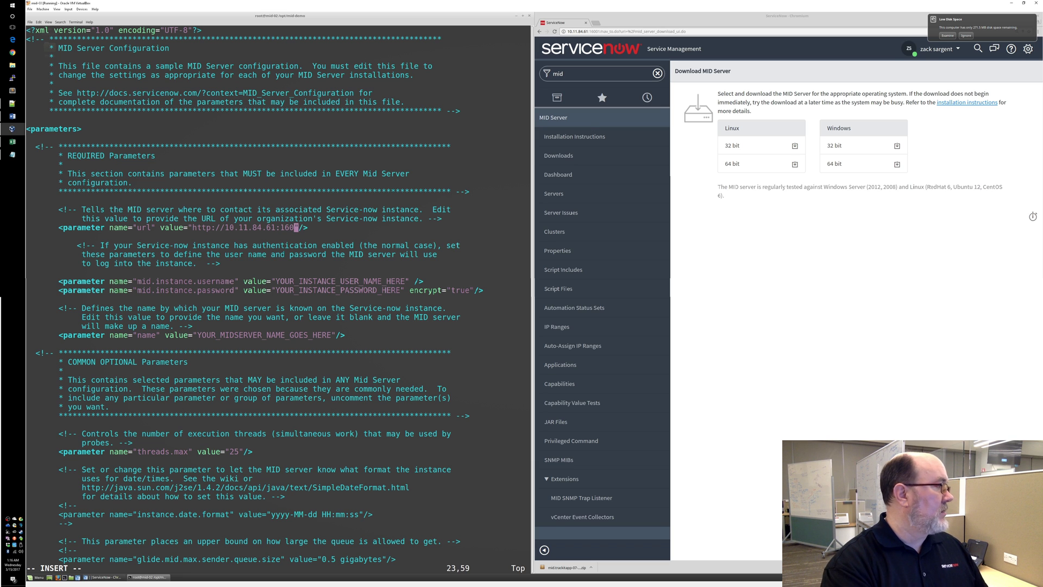
type("01")
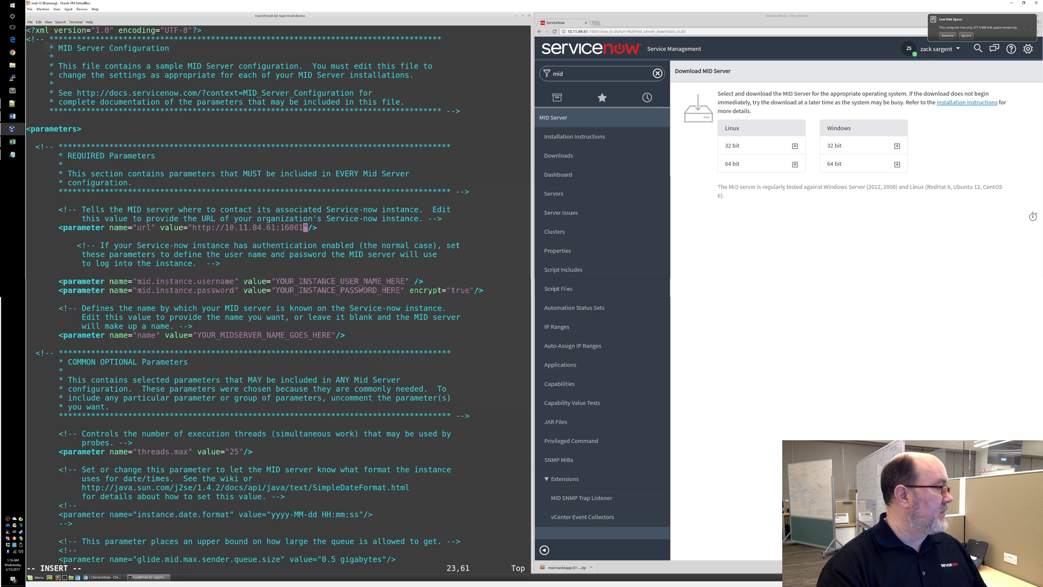
Replace the username placeholder in config.xml with mid.01
key("Down")
key("Down")
key("Down")
key("Down")
key("Down")
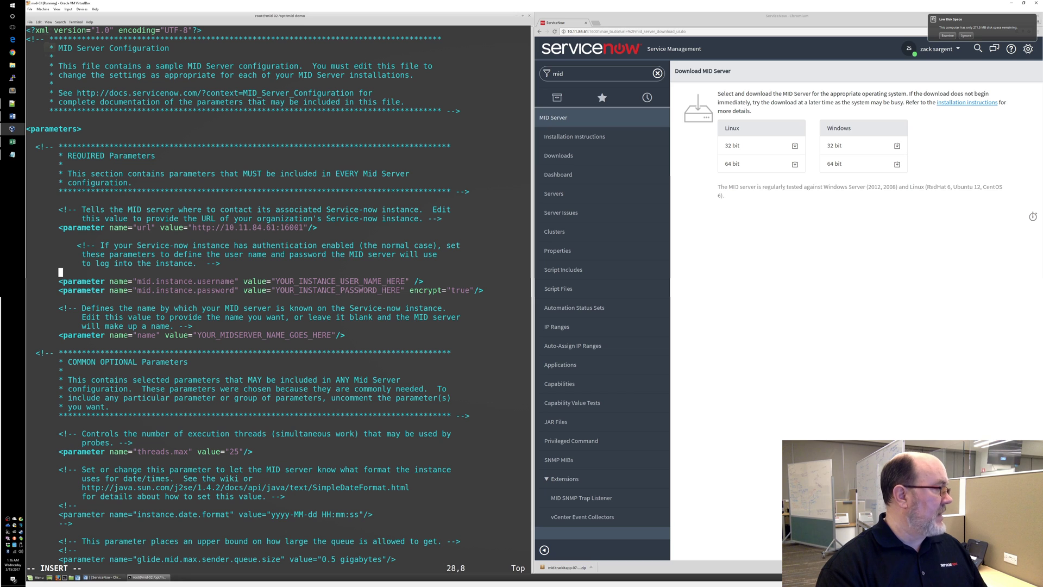
key("Down")
key("Down")
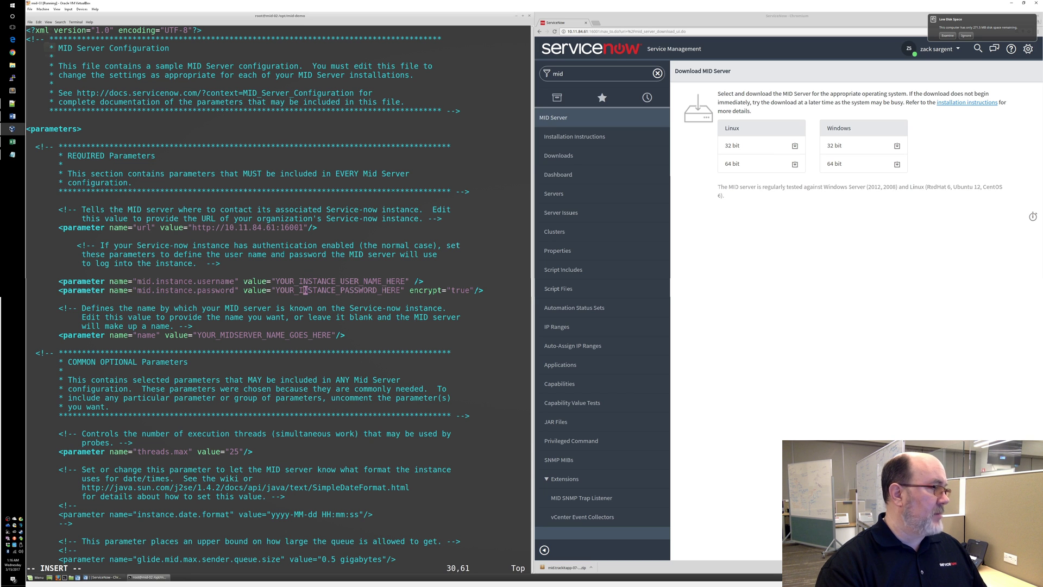
key("Up")
key("Left")
key("Left")
key("Left")
key("Left")
key("Left")
key("Left")
key("Left")
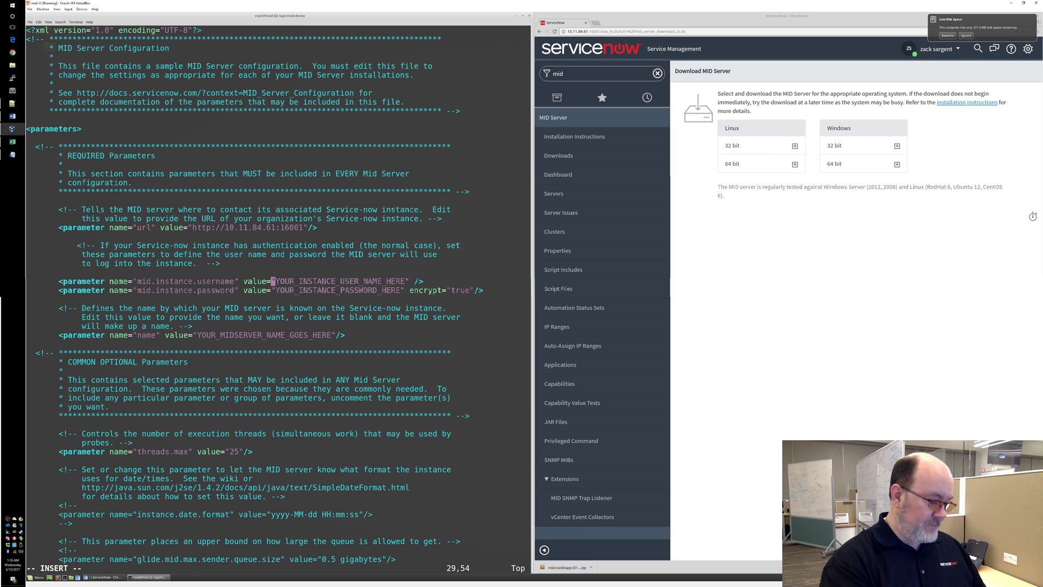
key("Right")
type("mid.")
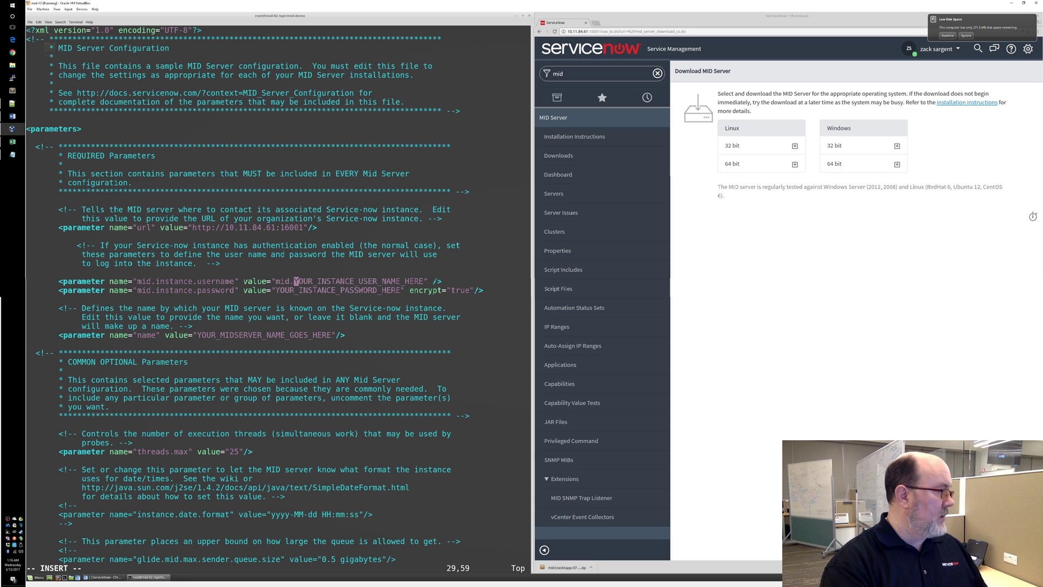
type("01")
key("Delete")
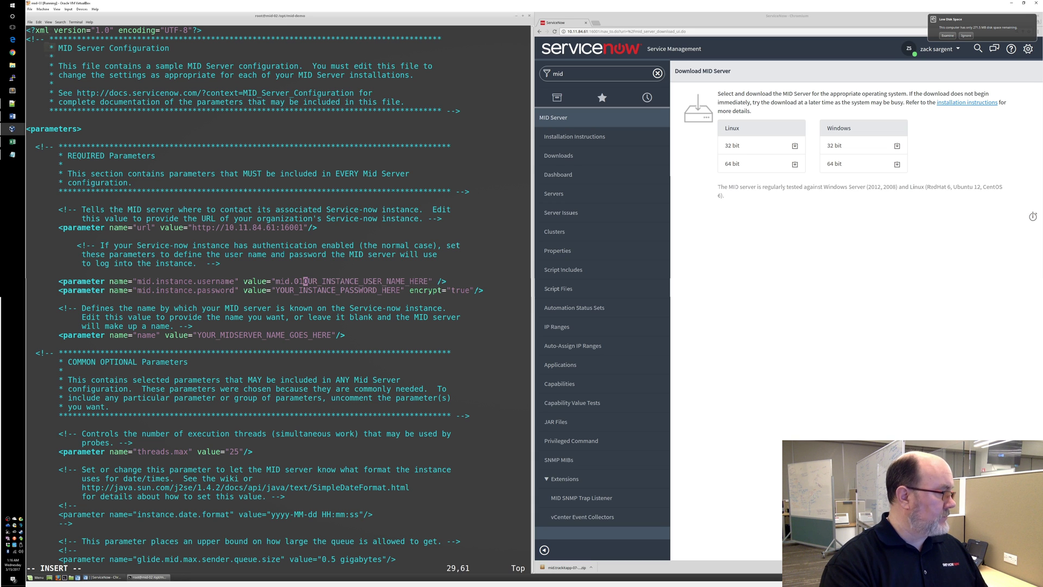
key("Delete")
key("Delete")
key("Delete")
key("Delete")
key("Delete")
key("Delete")
key("Delete")
key("Delete")
key("Delete")
key("Delete")
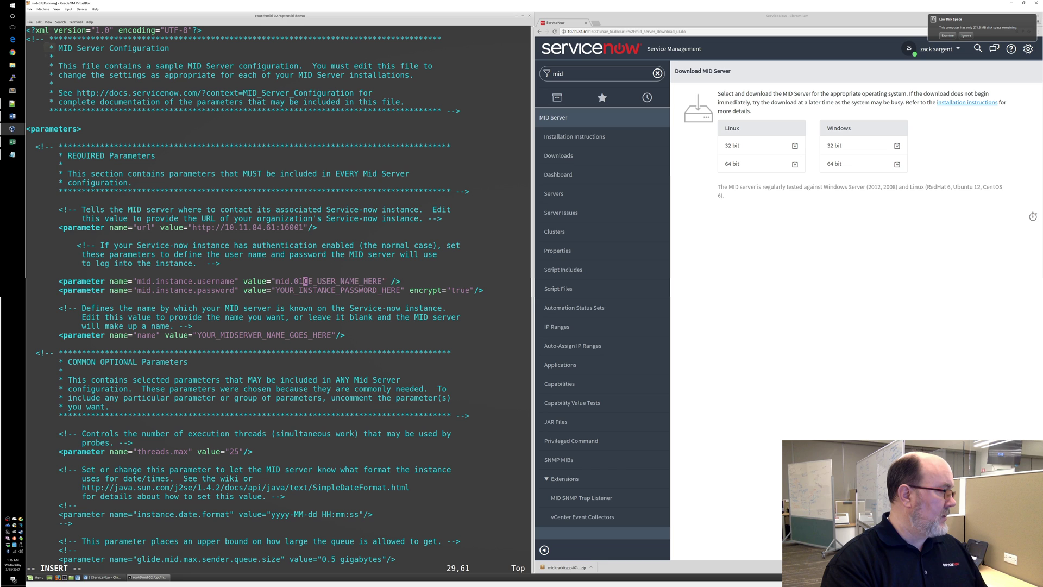
key("Delete")
key("Delete")
key("Delete")
key("Delete")
key("Delete")
key("Delete")
key("Delete")
key("Delete")
key("Delete")
key("Delete")
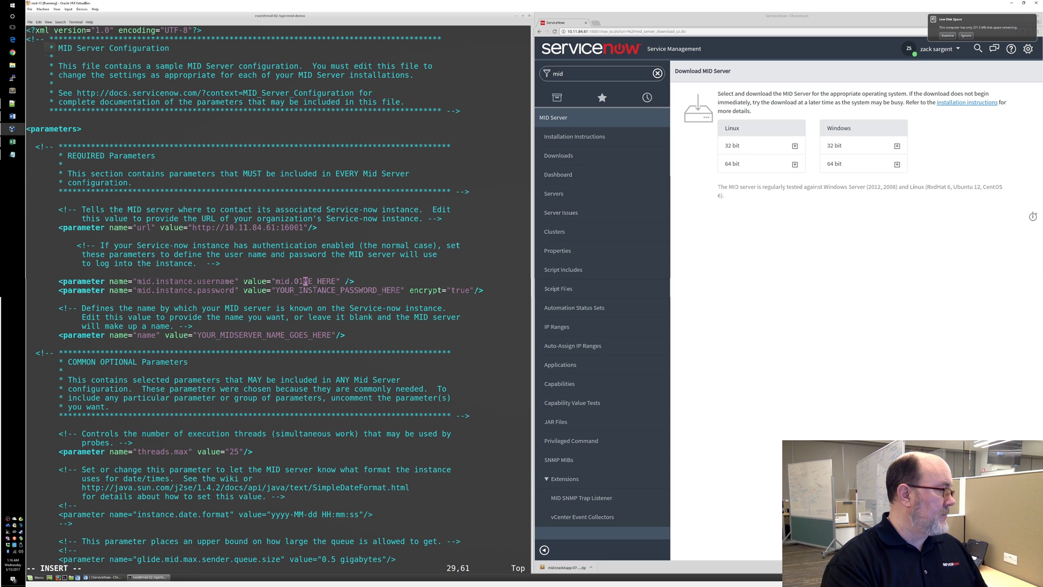
key("Delete")
key("Delete")
key("Delete")
key("Delete")
key("Delete")
key("Delete")
key("Delete")
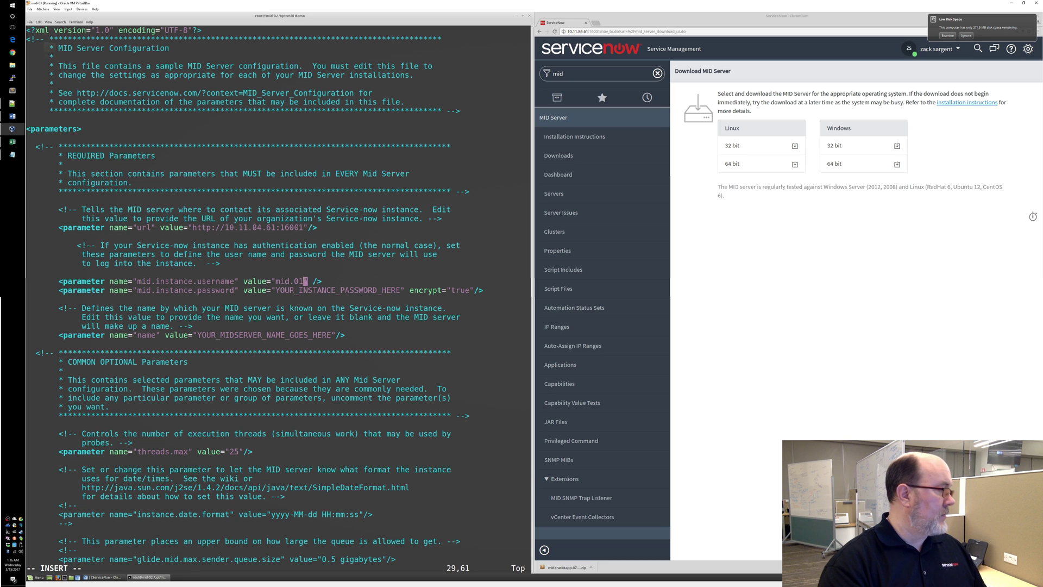
Replace the password placeholder with the MID user's password
key("Down")
key("Left")
key("Left")
key("Left")
key("Left")
key("Left")
key("Left")
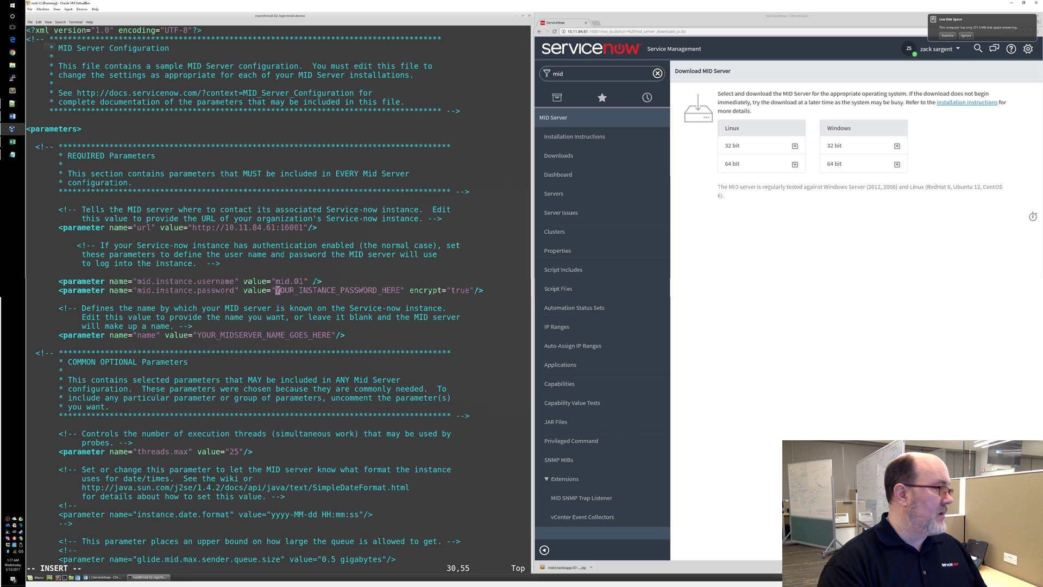
key("Right")
key("Right")
key("Right")
key("Right")
key("Right")
key("Right")
key("Right")
key("Right")
key("Right")
key("Right")
key("Right")
key("Right")
key("Right")
key("Right")
key("Right")
key("Right")
key("Right")
key("Right")
key("Right")
key("Right")
key("Down")
key("Down")
key("Left")
key("Left")
key("Left")
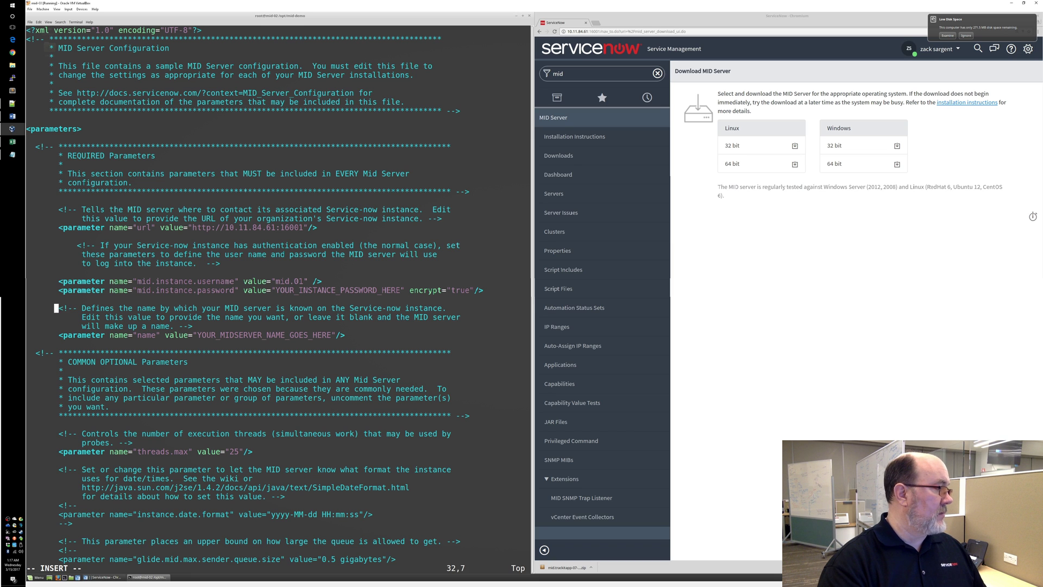
key("Left")
key("Left")
key("Left")
key("Left")
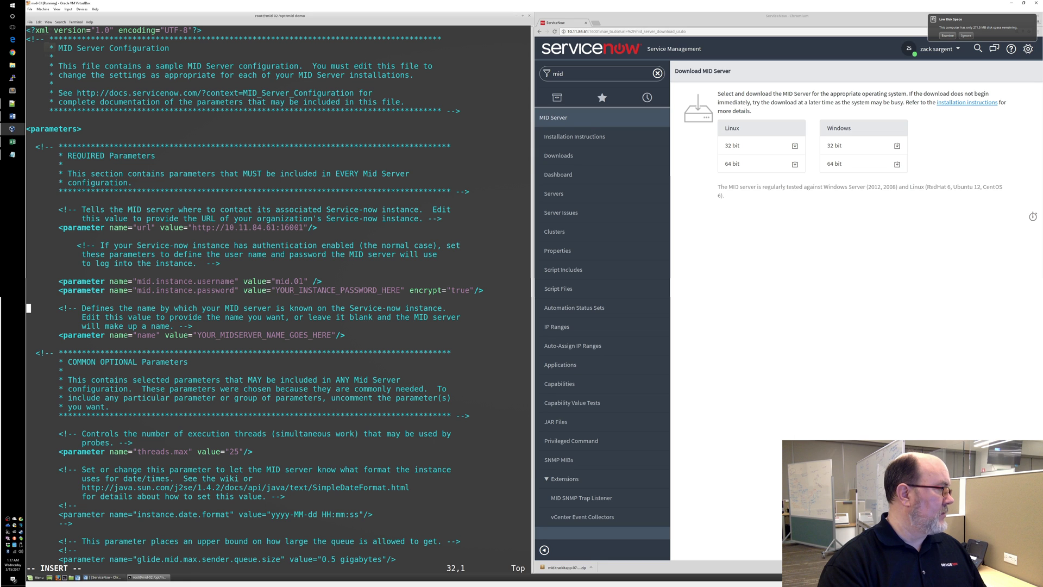
key("Up")
key("Up")
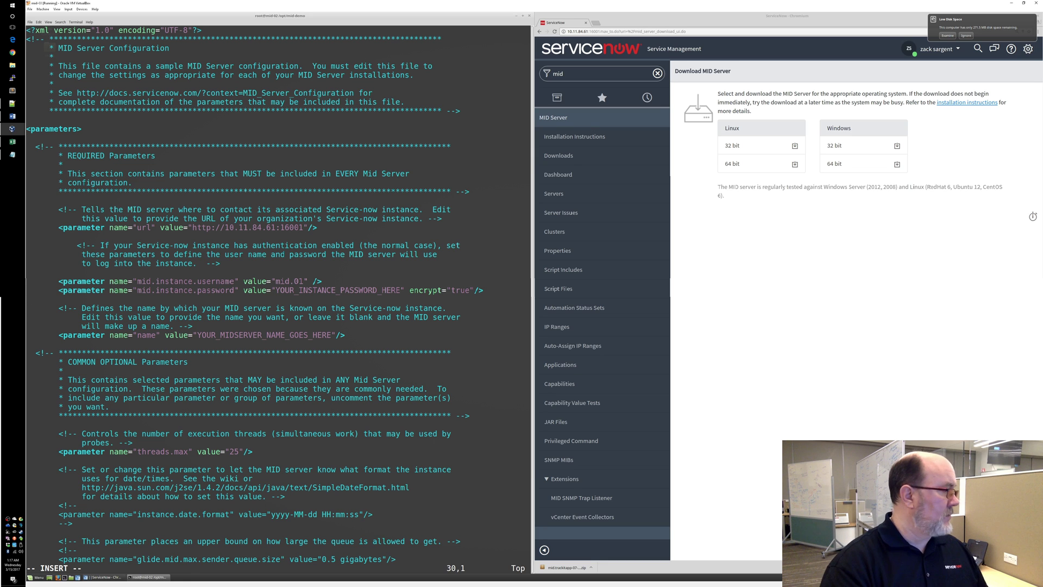
key("End")
key("Left")
key("Left")
key("Left")
key("Left")
key("Left")
key("Left")
key("Left")
key("Left")
key("Left")
key("Left")
key("Left")
key("Left")
key("Left")
key("Left")
key("Left")
key("Left")
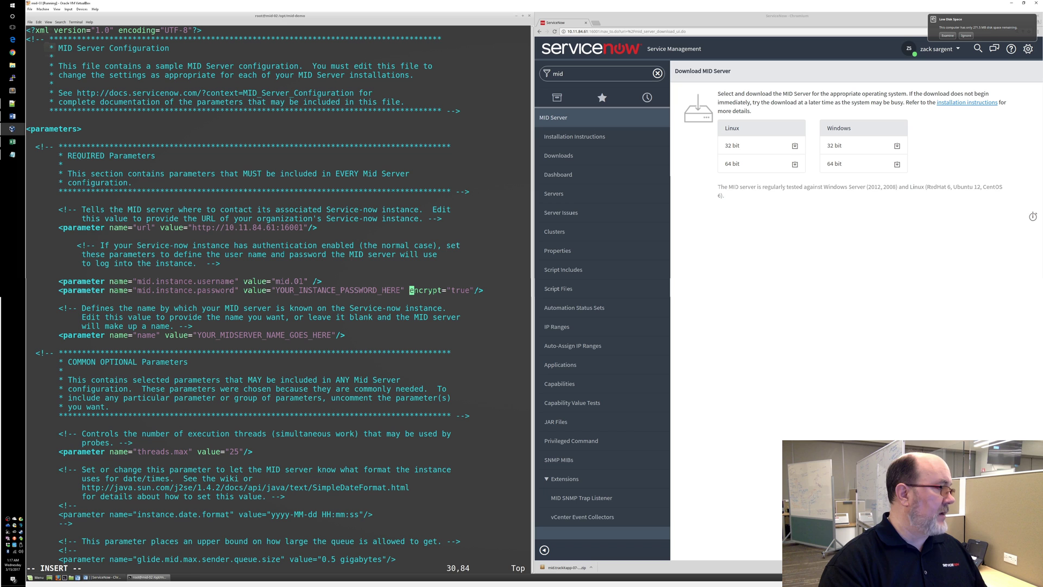
key("Left")
key("Left")
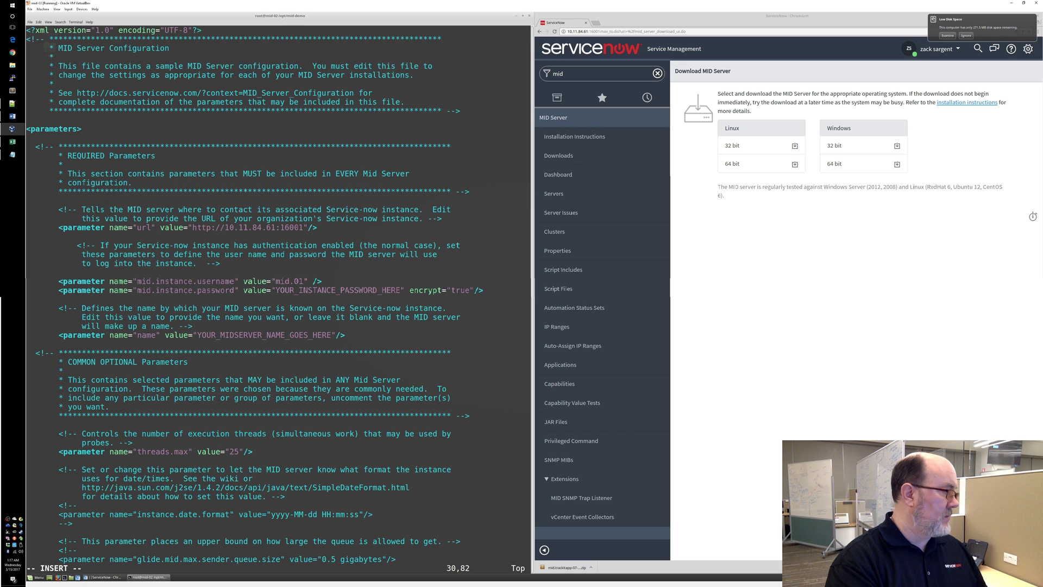
key("BackSpace")
key("BackSpace")
key("BackSpace")
key("BackSpace")
key("BackSpace")
key("BackSpace")
key("BackSpace")
key("BackSpace")
key("BackSpace")
key("BackSpace")
key("BackSpace")
key("BackSpace")
key("BackSpace")
key("BackSpace")
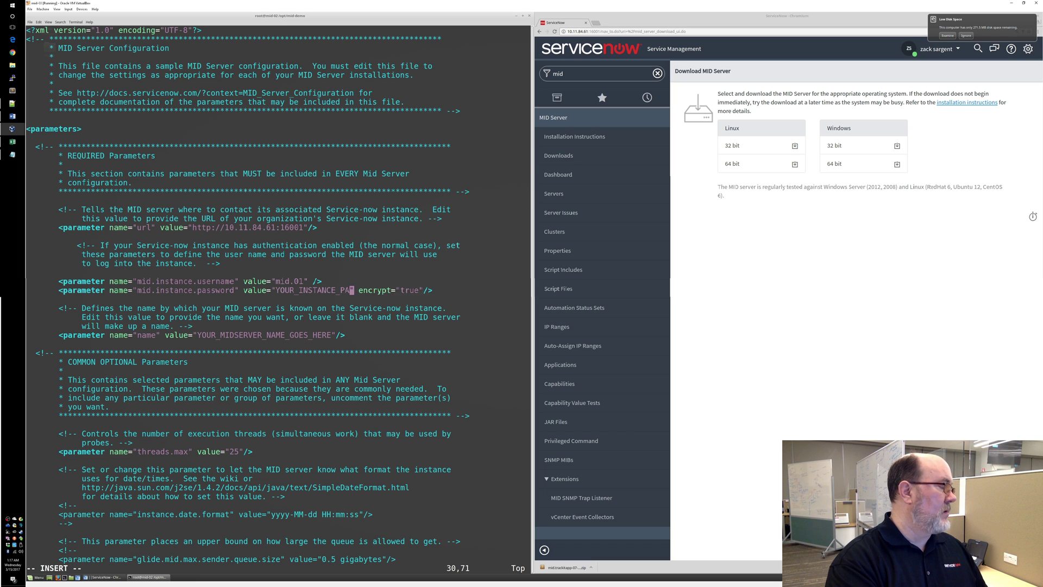
key("BackSpace")
key("BackSpace")
key("BackSpace")
key("BackSpace")
key("BackSpace")
key("BackSpace")
key("BackSpace")
key("BackSpace")
key("BackSpace")
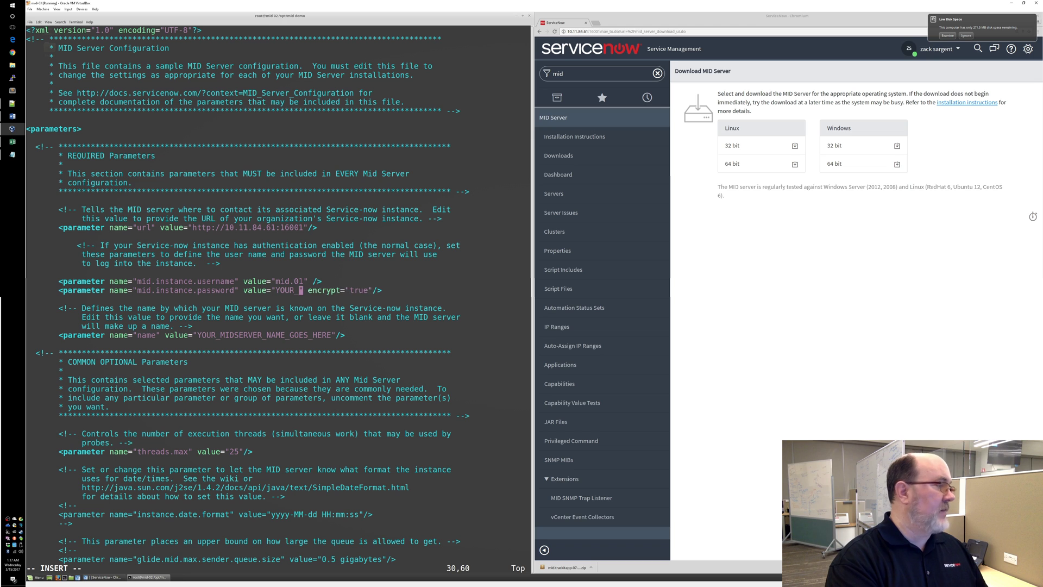
key("BackSpace")
key("BackSpace")
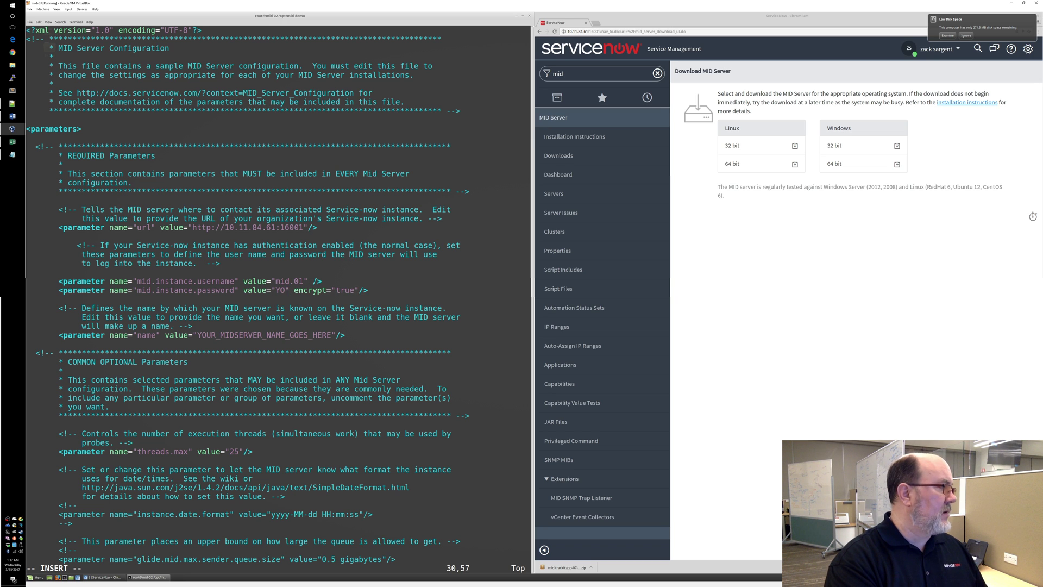
key("BackSpace")
key("BackSpace")
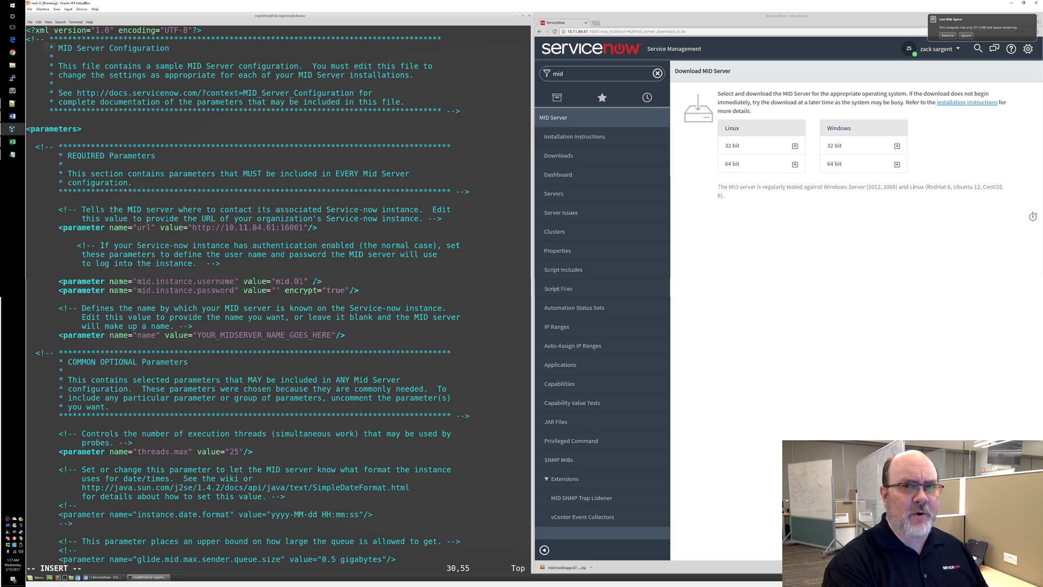
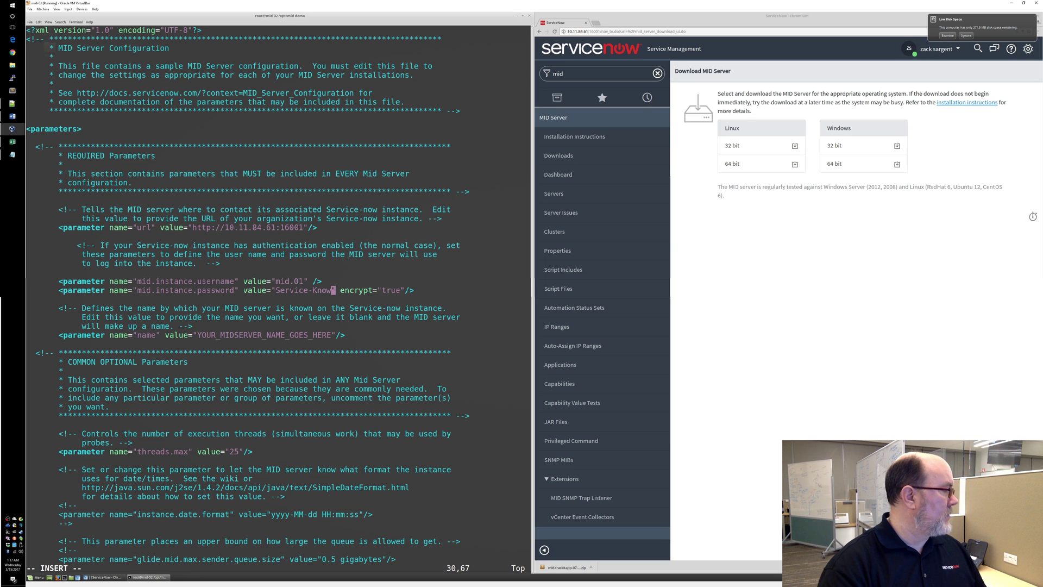
Set the MID server name to mid.01 and save config.xml with :x
key("Down")
key("Down")
key("Down")
key("Down")
key("Down")
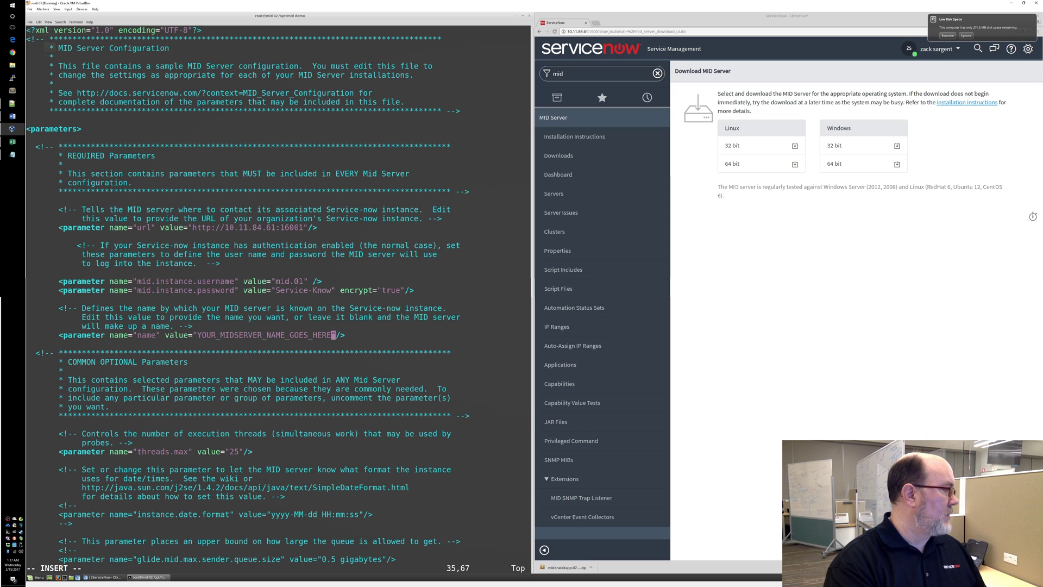
key("BackSpace")
key("BackSpace")
key("BackSpace")
key("BackSpace")
key("BackSpace")
key("BackSpace")
key("BackSpace")
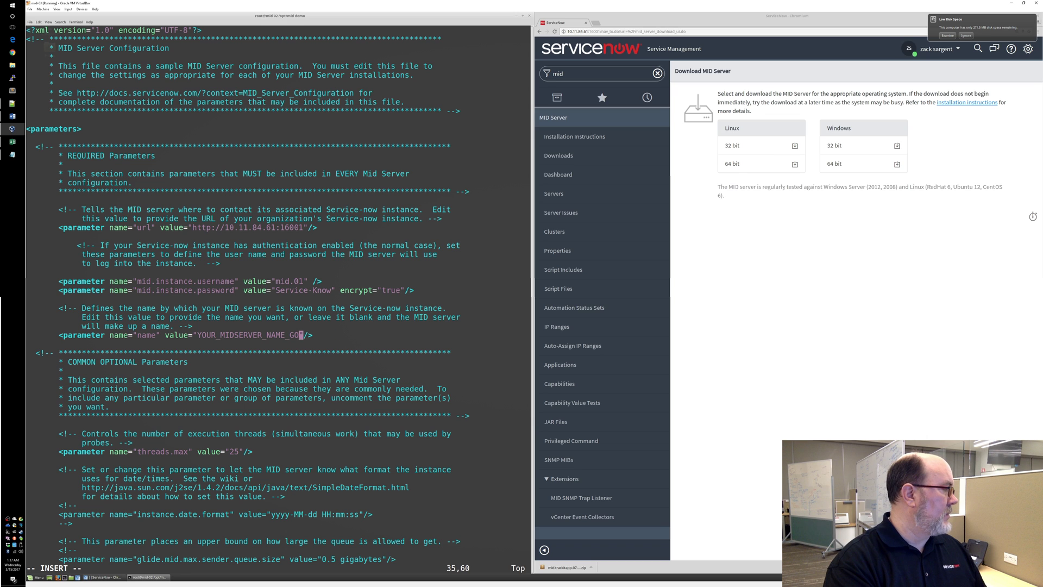
key("BackSpace")
key("BackSpace")
key("BackSpace")
key("BackSpace")
key("BackSpace")
key("BackSpace")
key("BackSpace")
key("BackSpace")
key("BackSpace")
key("BackSpace")
key("BackSpace")
key("BackSpace")
key("BackSpace")
key("BackSpace")
key("BackSpace")
key("BackSpace")
key("BackSpace")
key("BackSpace")
key("BackSpace")
key("BackSpace")
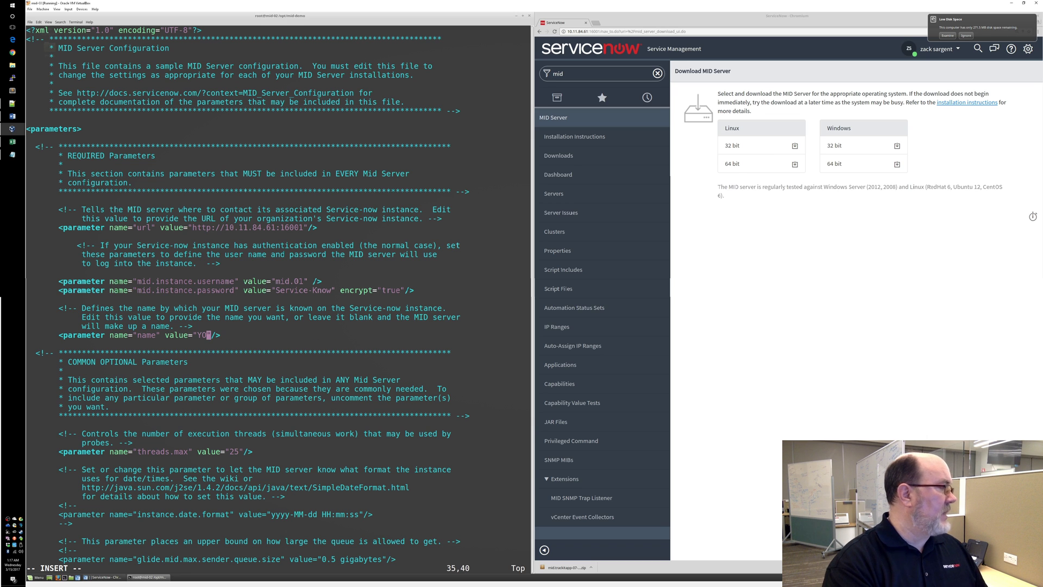
key("BackSpace")
key("BackSpace")
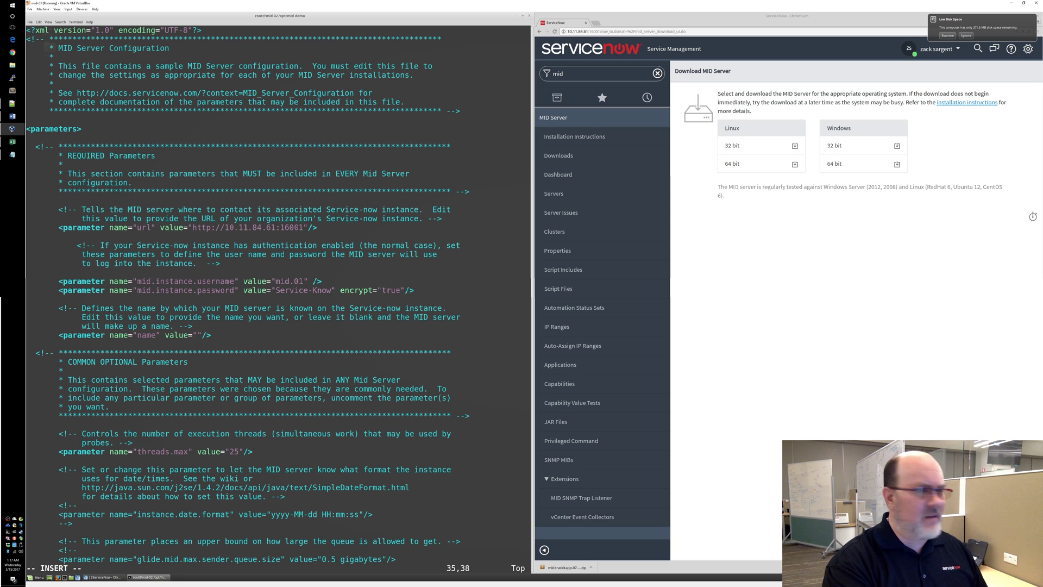
type("mid")
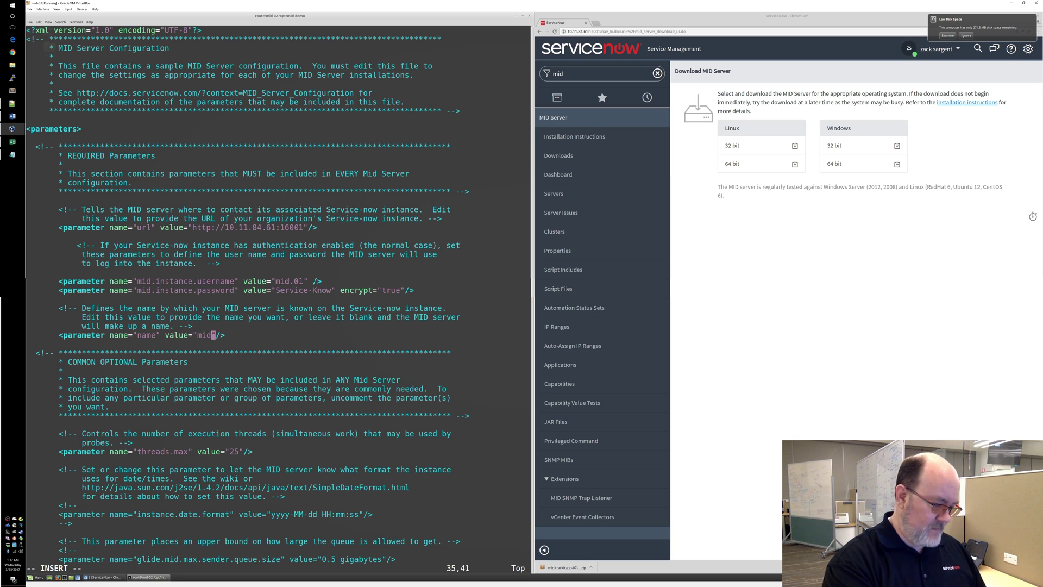
type(".01")
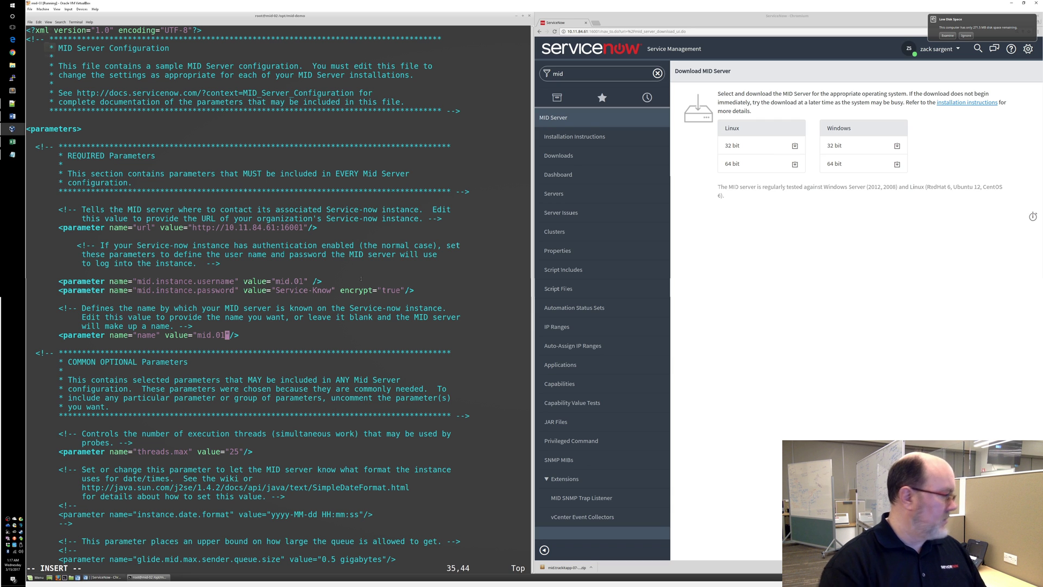
key("Escape")
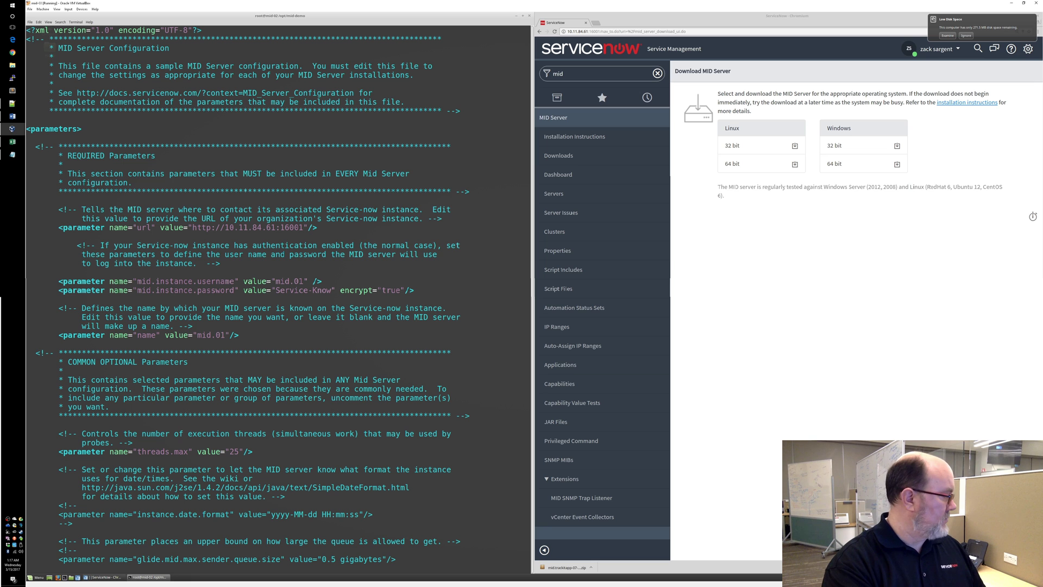
type(":x")
key("Return")
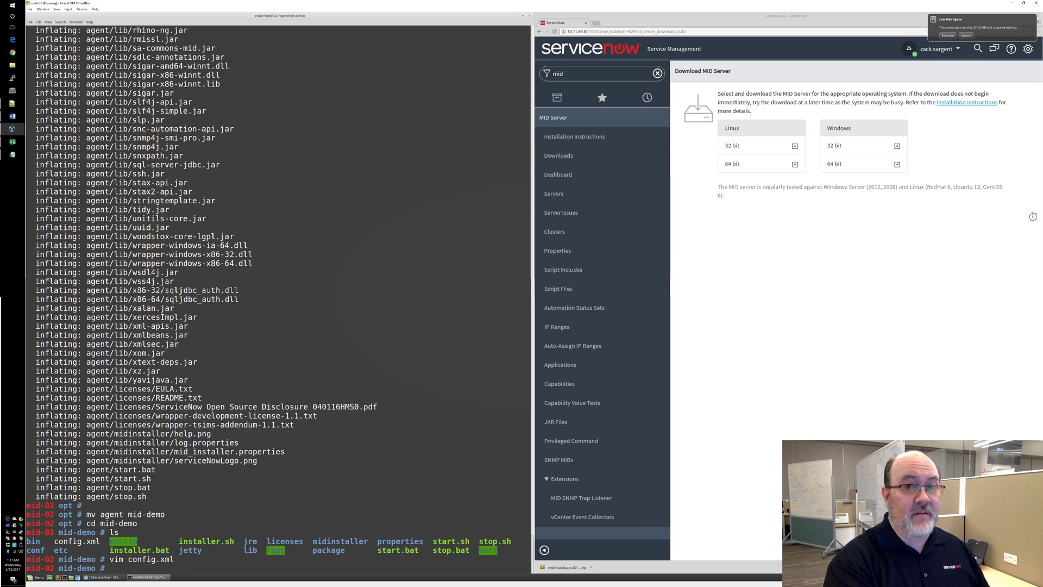
Start the MID server with ./start.sh and follow logs/agent0.log.0 using tail -f
type("./")
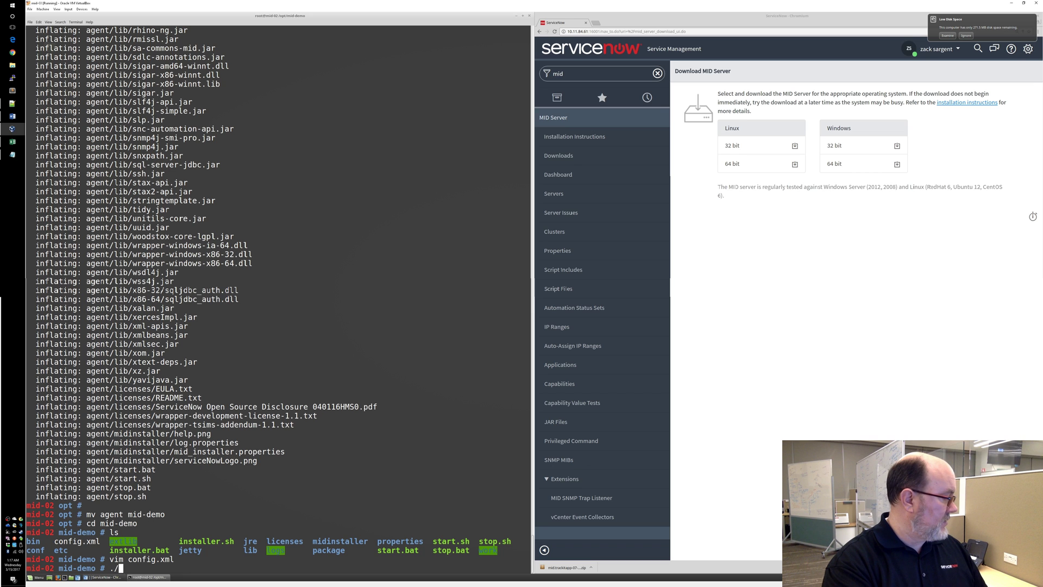
type("start.sh")
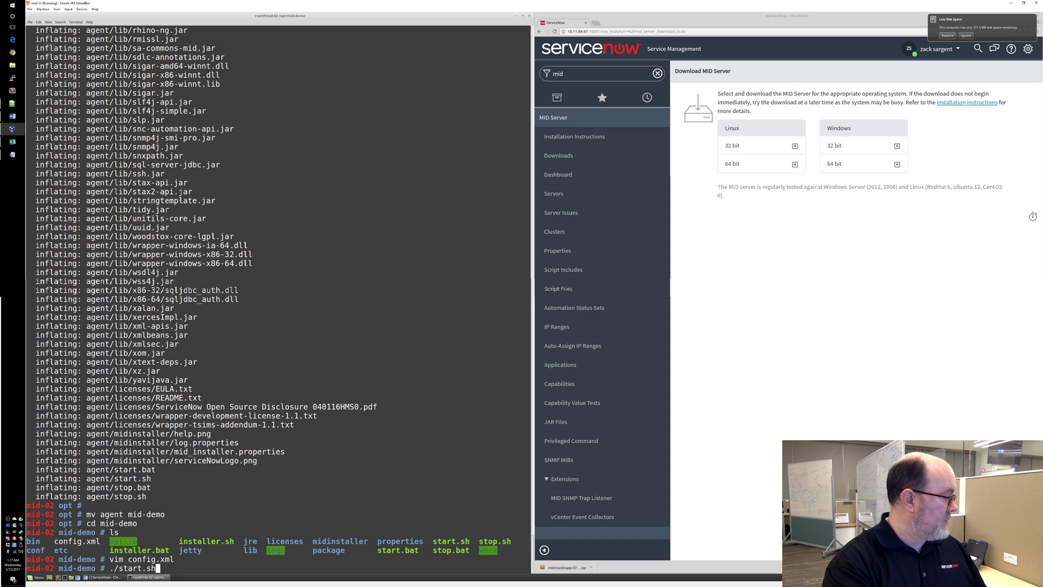
key("Return")
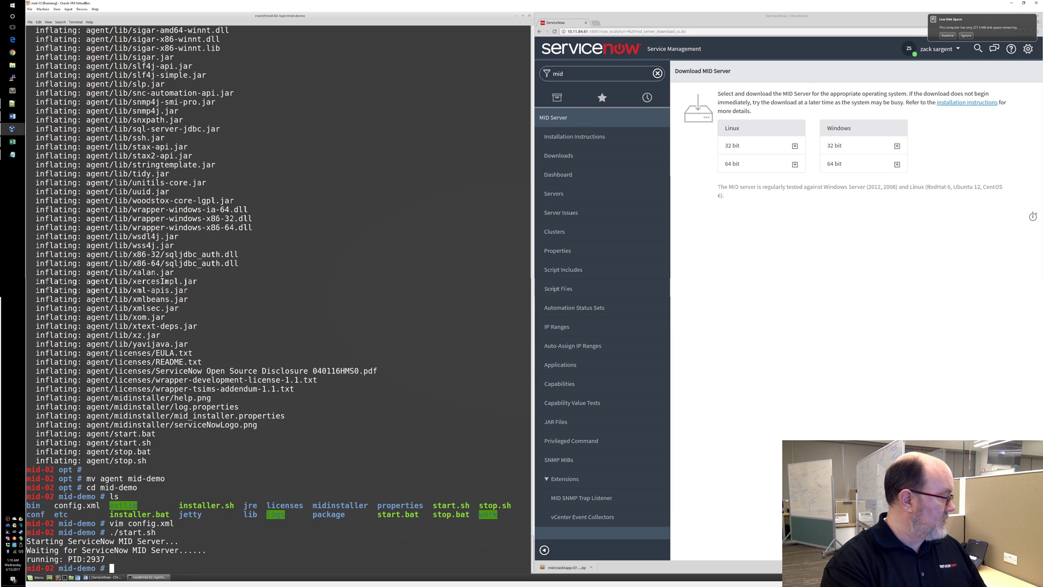
type("tail -f ")
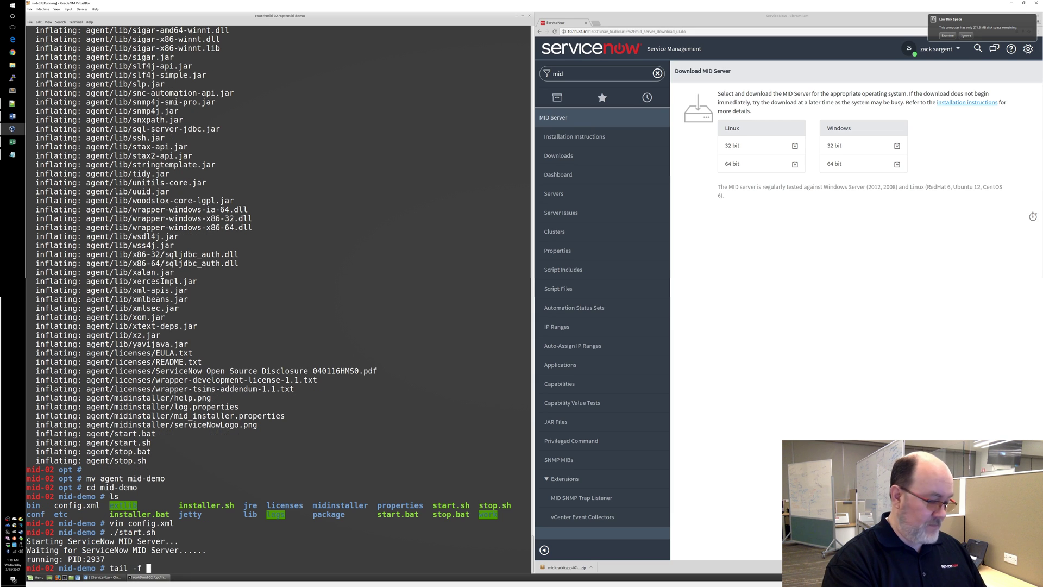
type("logs")
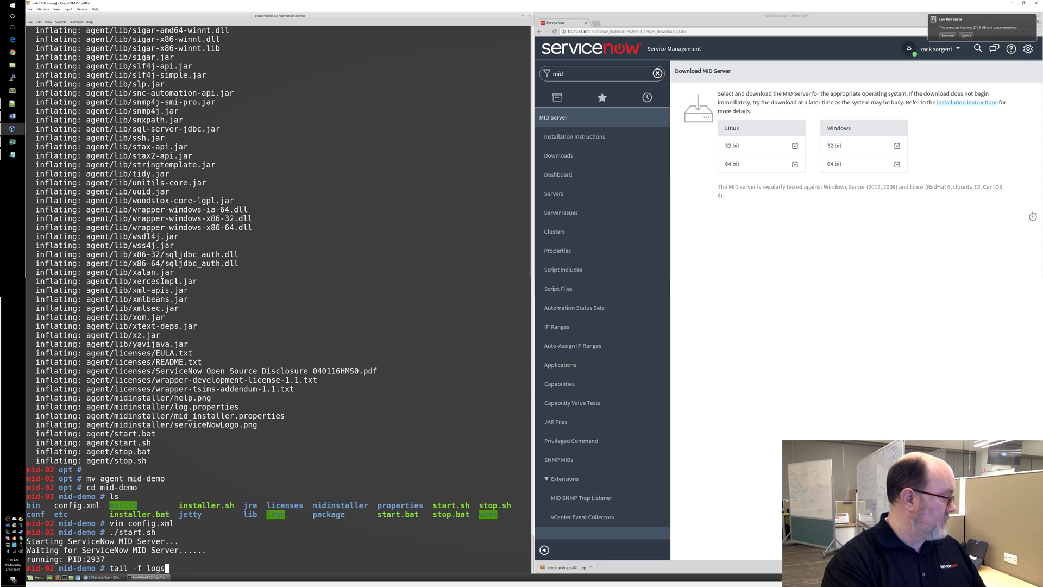
type("/ag")
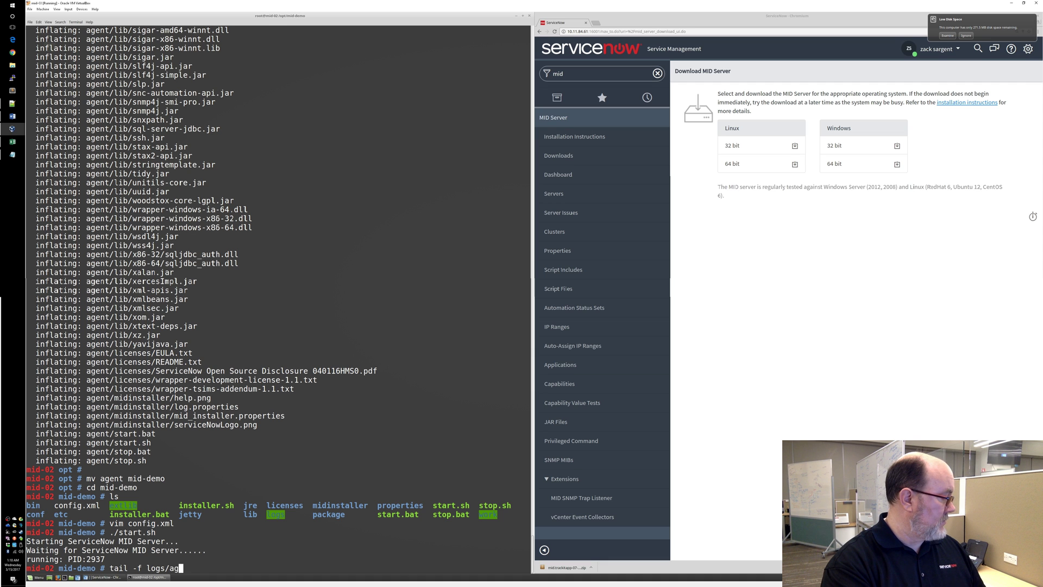
key("Tab")
key("Return")
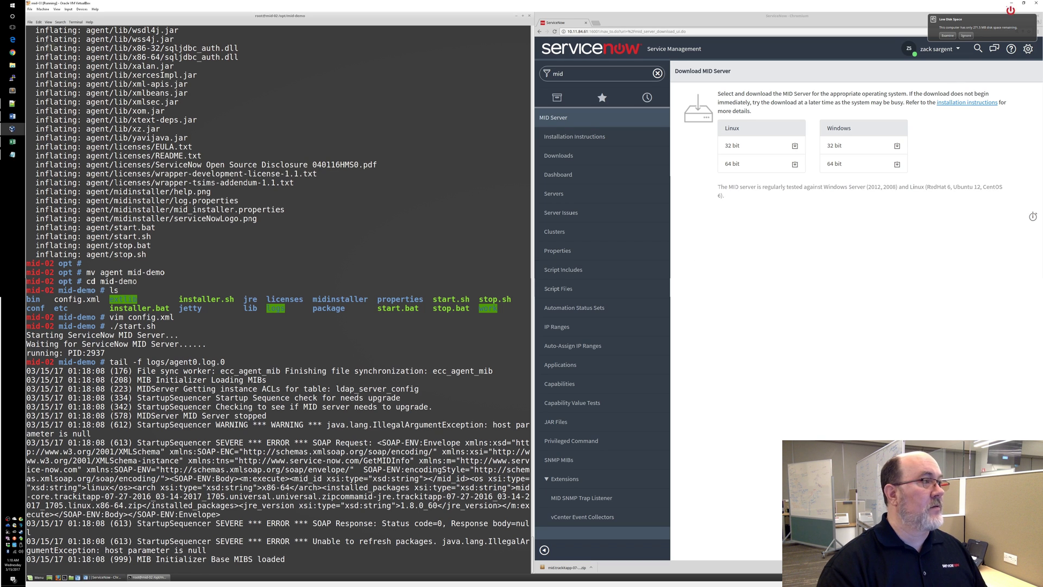
left_click(615, 74)
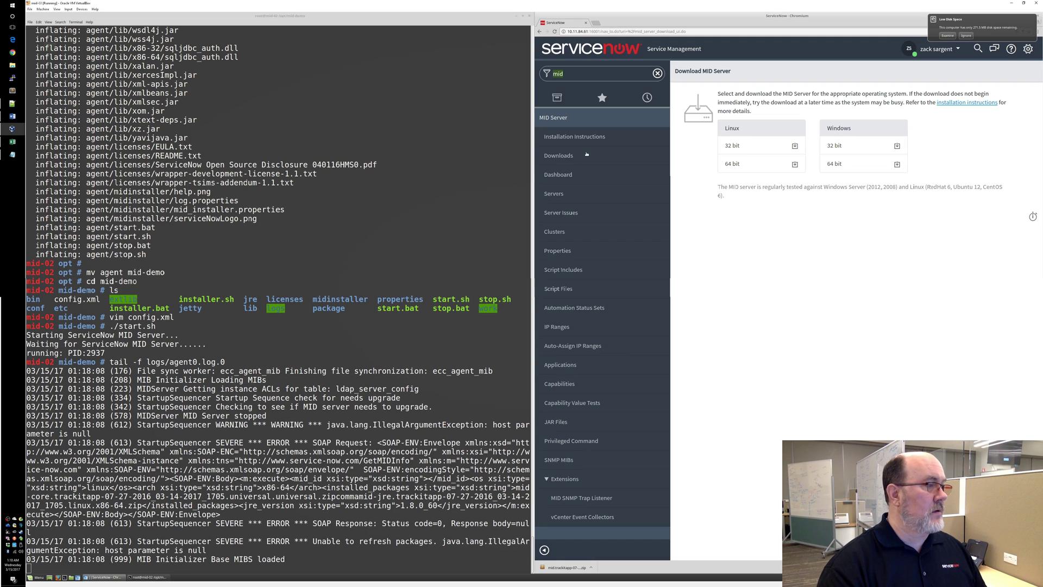
Load the MID Servers list and open the mid.01 record, shown Up but not validated
left_click(554, 194)
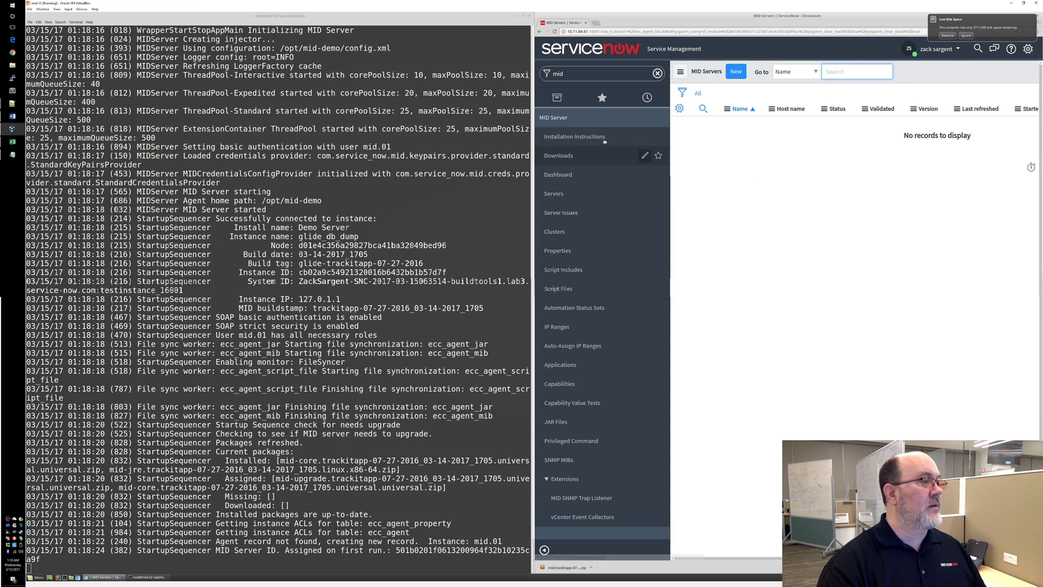
left_click(554, 194)
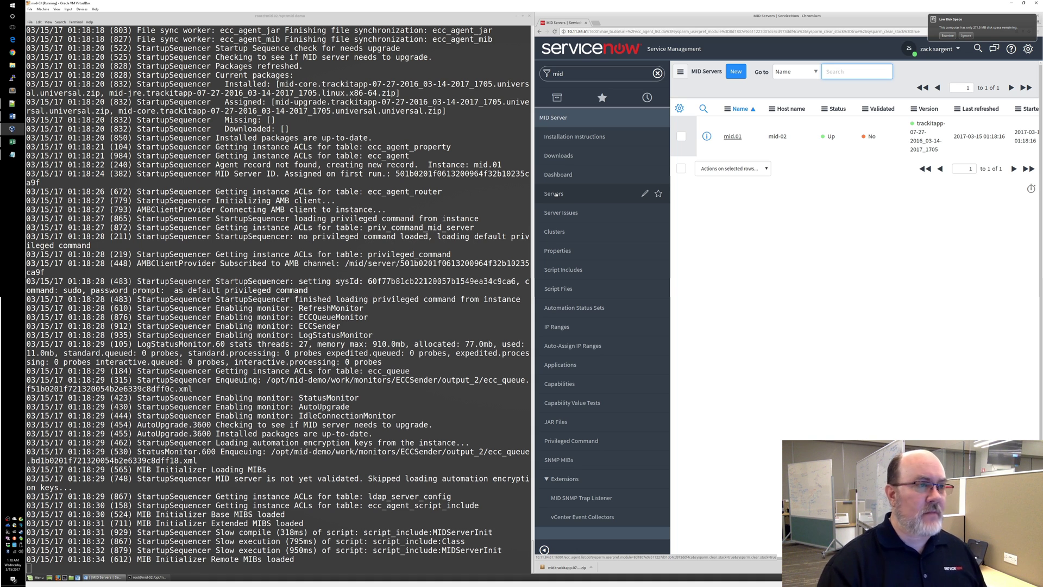
left_click(732, 137)
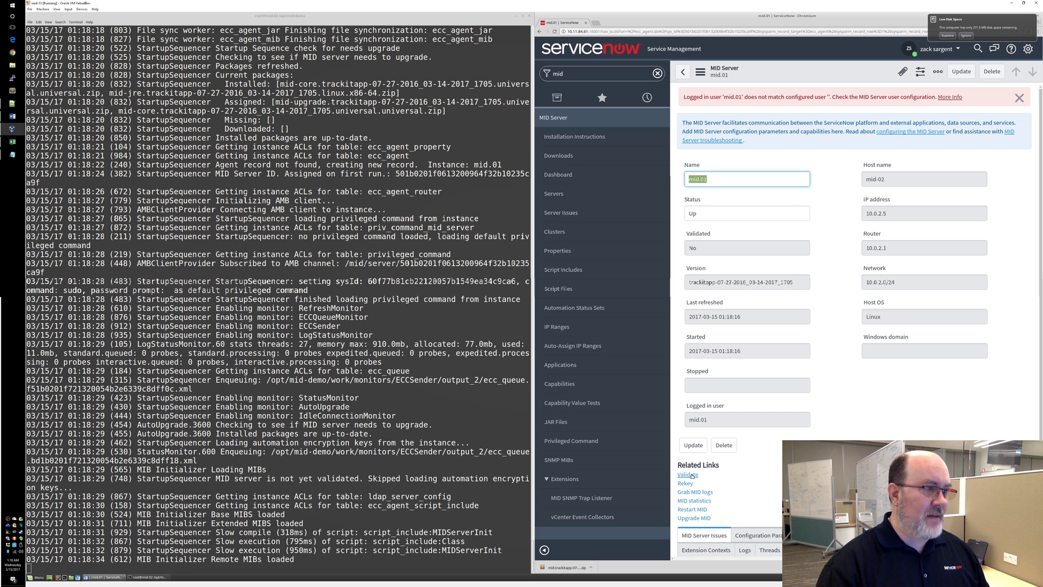
Validate mid.01 with the default initial selection criteria and return to the MID Servers list
left_click(689, 475)
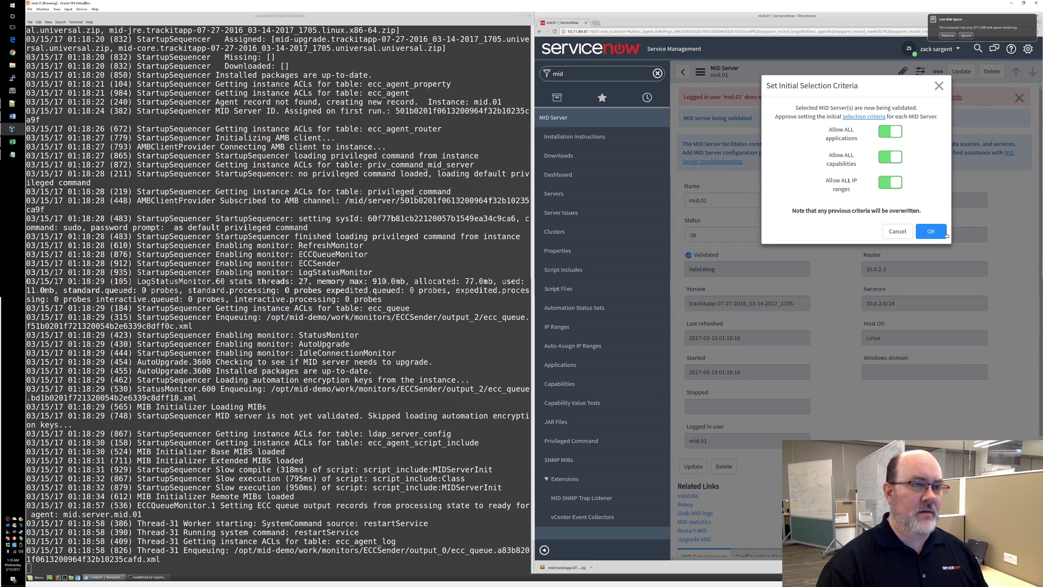
left_click(935, 230)
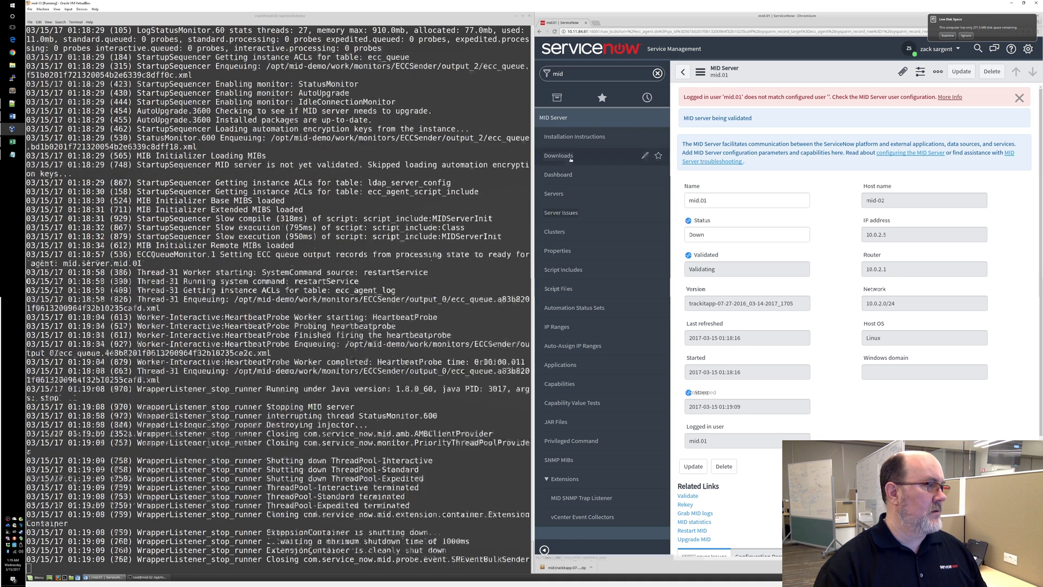
left_click(560, 194)
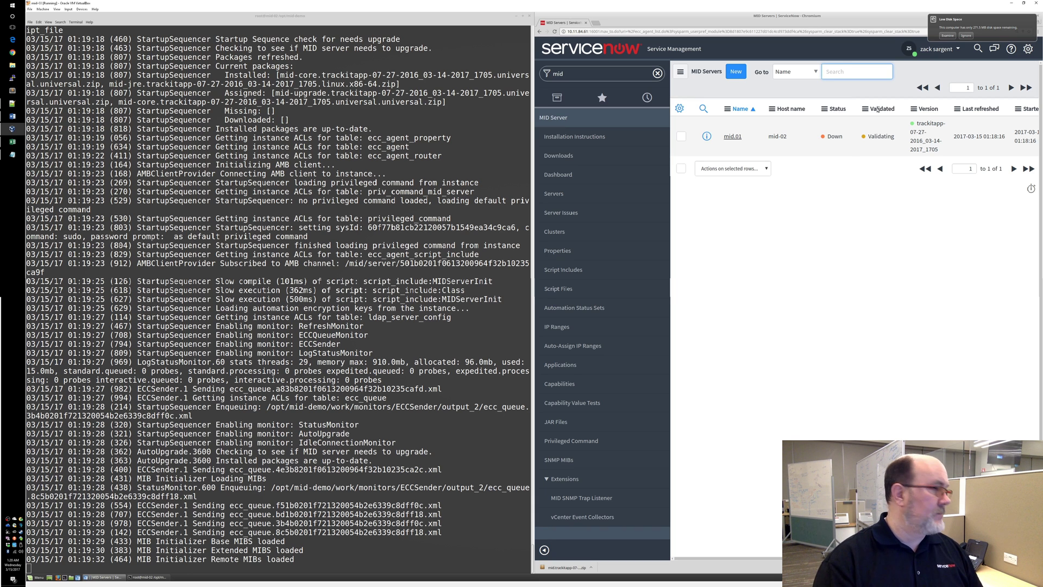
Refresh the MID Servers list from the column header menu so mid.01 shows Up and Validated
left_click(825, 109)
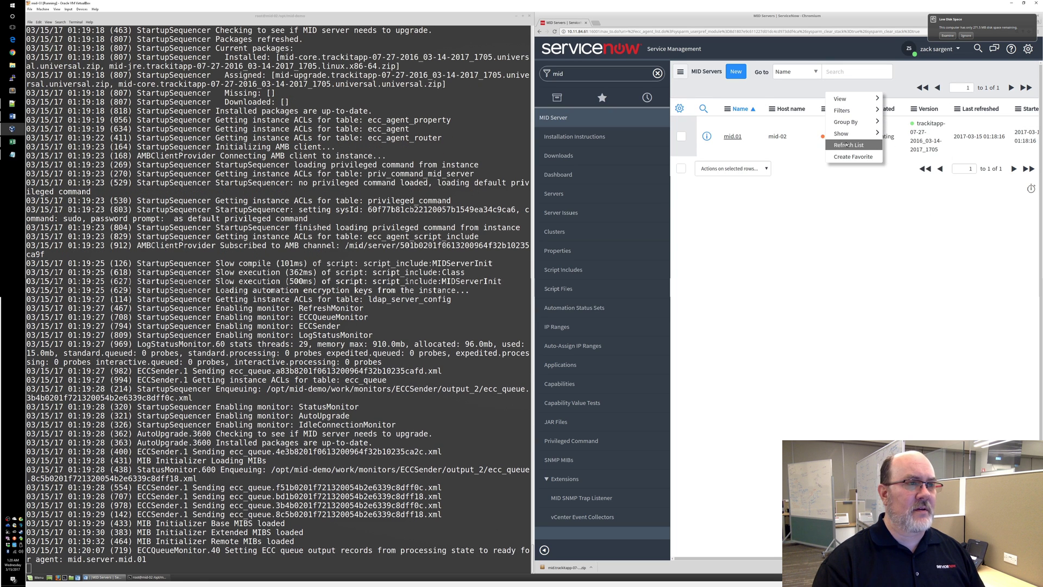
left_click(847, 145)
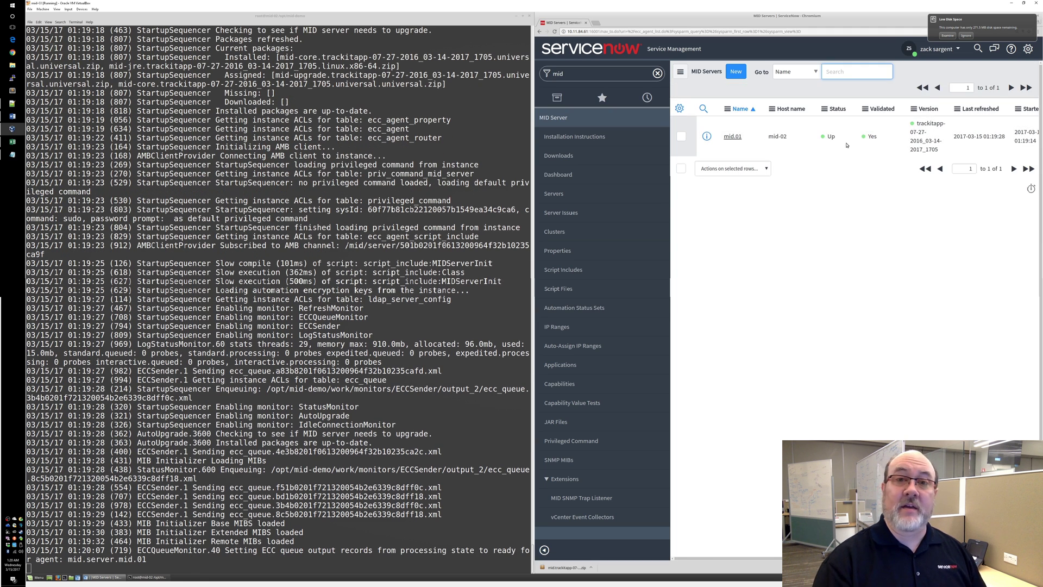